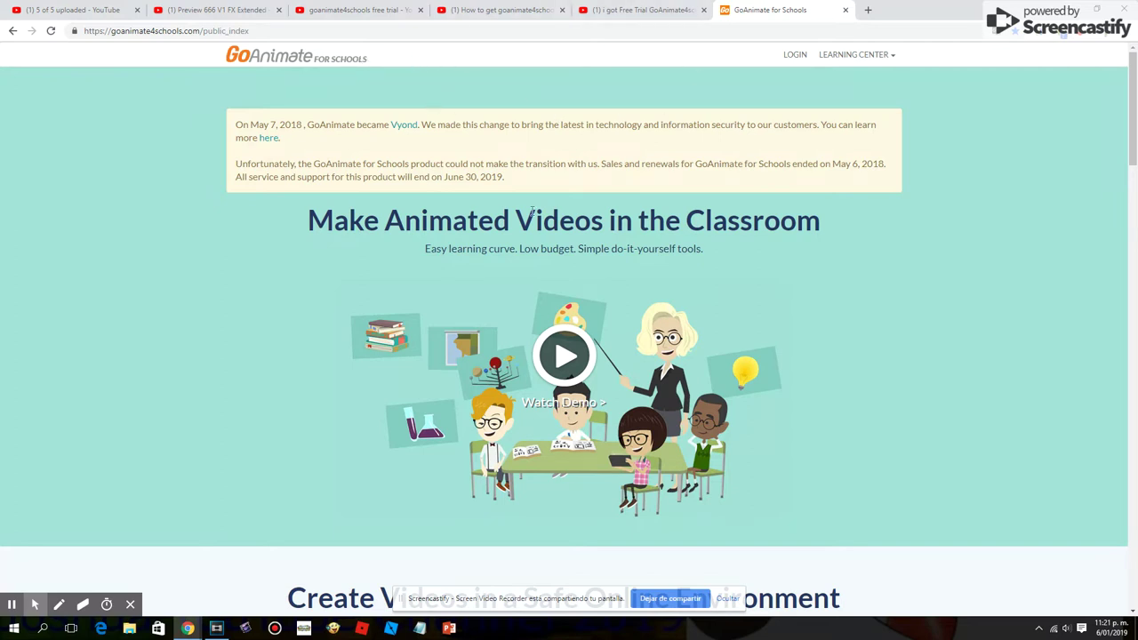
Switch to Vegas Pro and import "GoAnimate For Schools Watermark 2013-Present" and "GoAnimate Outro 2013-Current No Watermark" from the Videos folder.
click(216, 628)
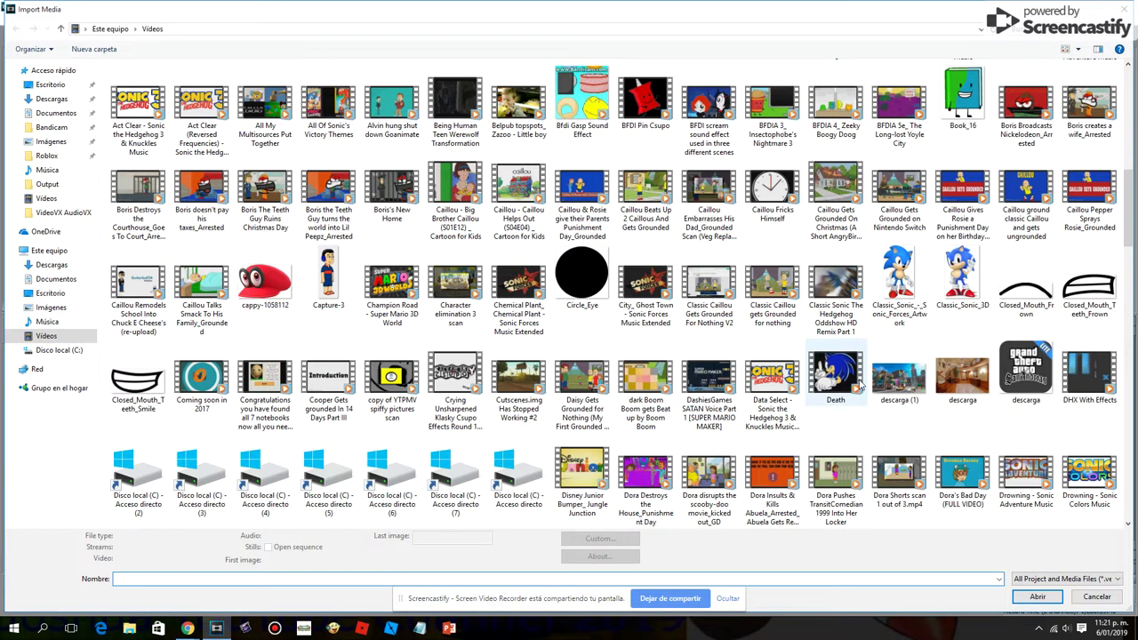
scroll(858, 389, down, 15)
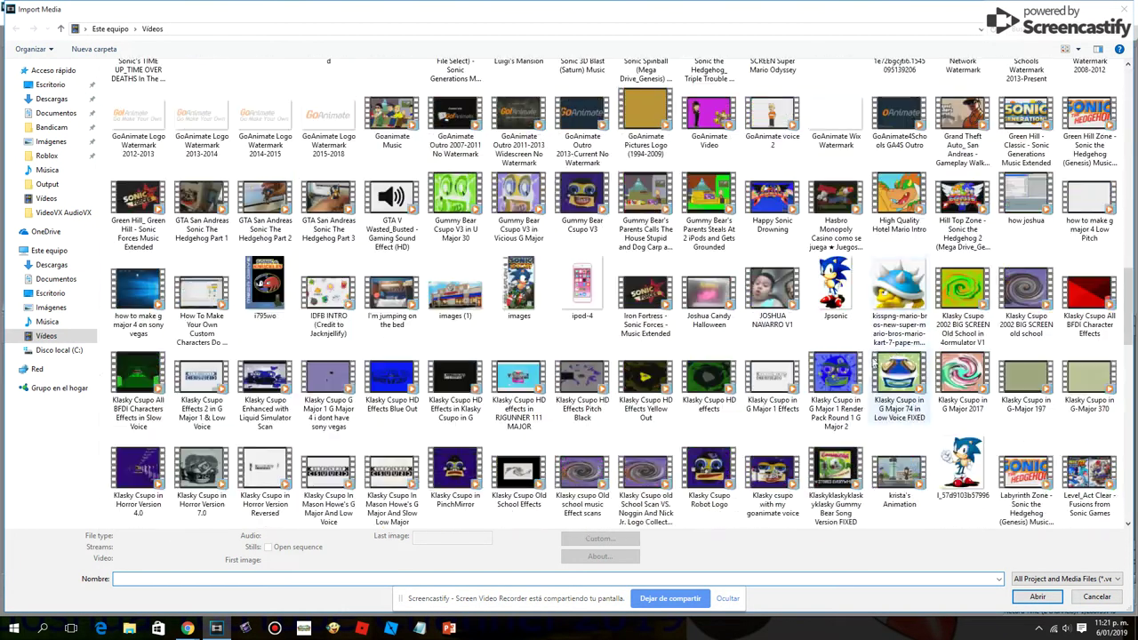
scroll(878, 361, up, 3)
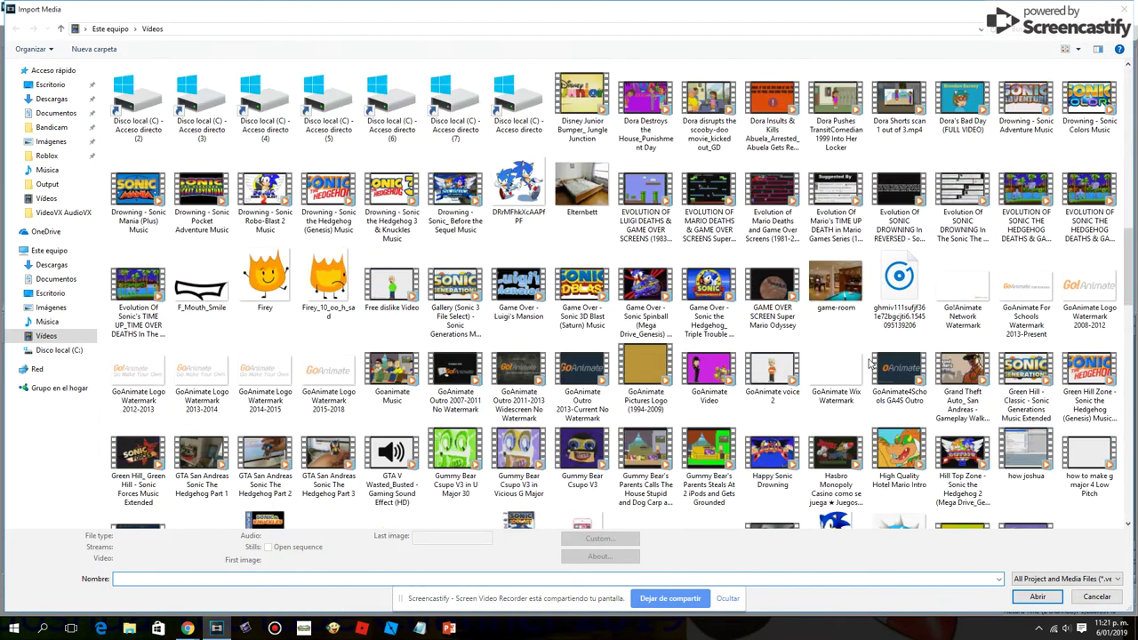
click(574, 402)
ctrl+click(1034, 308)
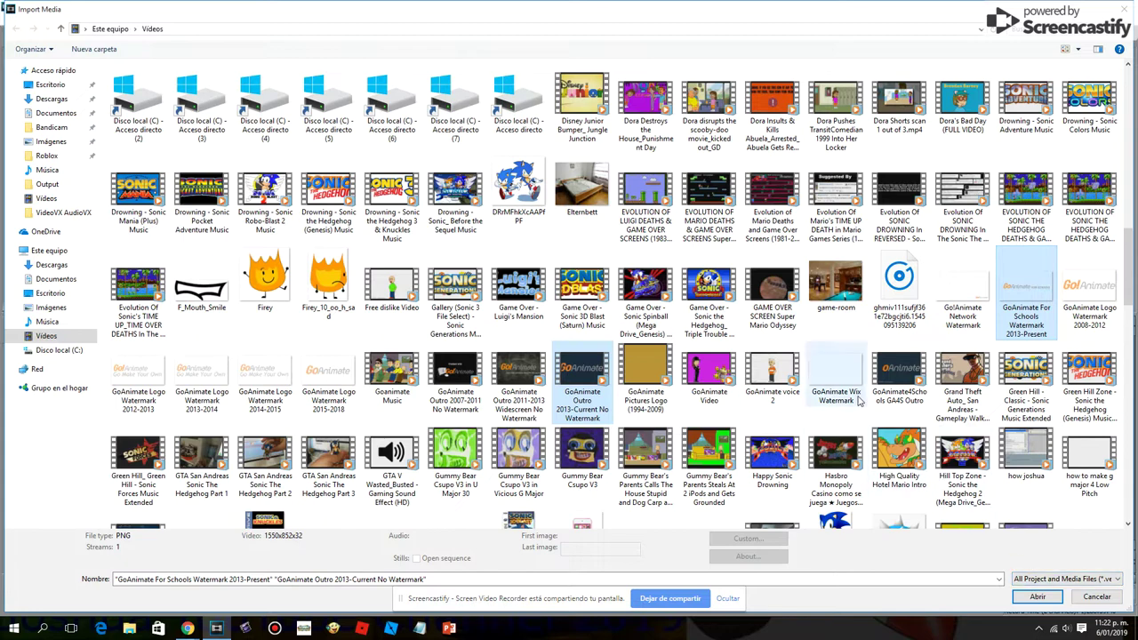
scroll(858, 401, down, 3)
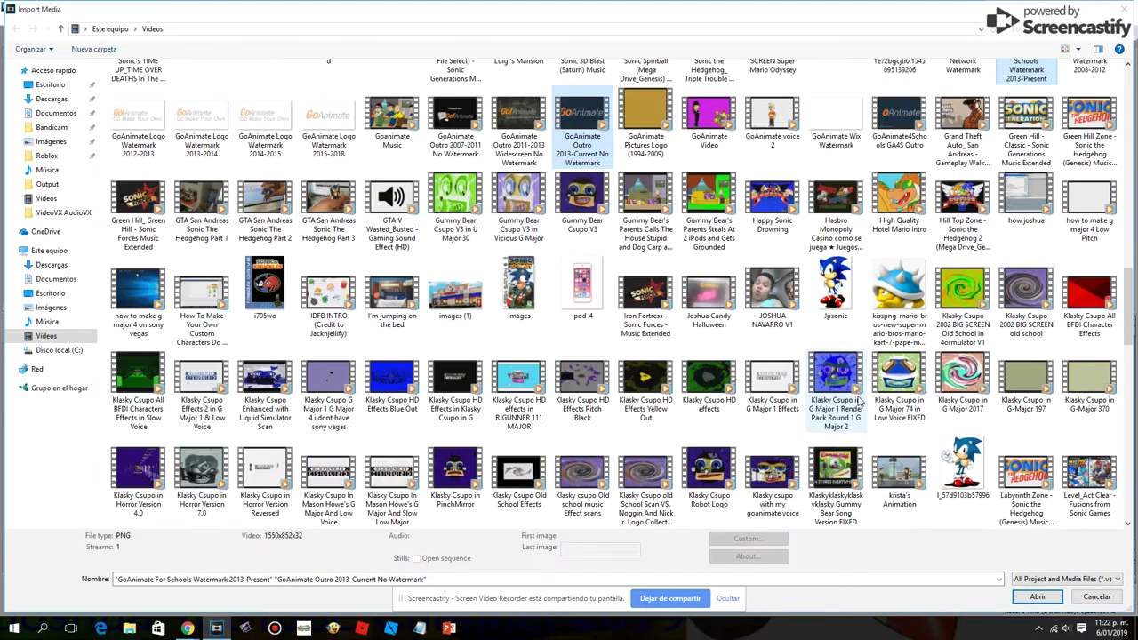
ctrl+click(832, 302)
ctrl+click(830, 298)
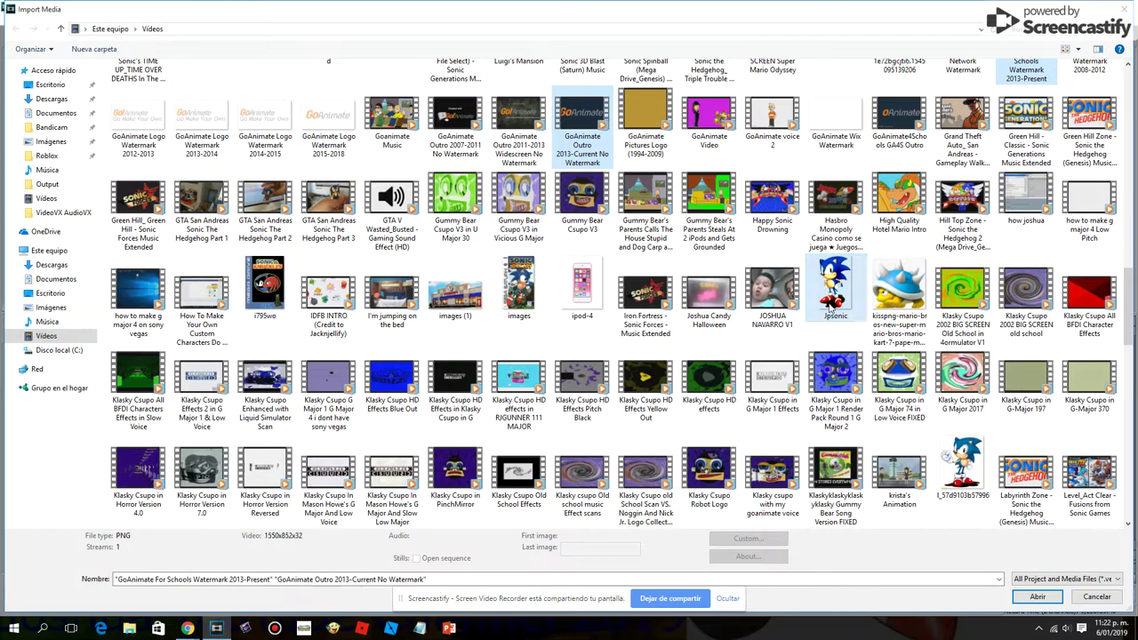
scroll(852, 342, down, 10)
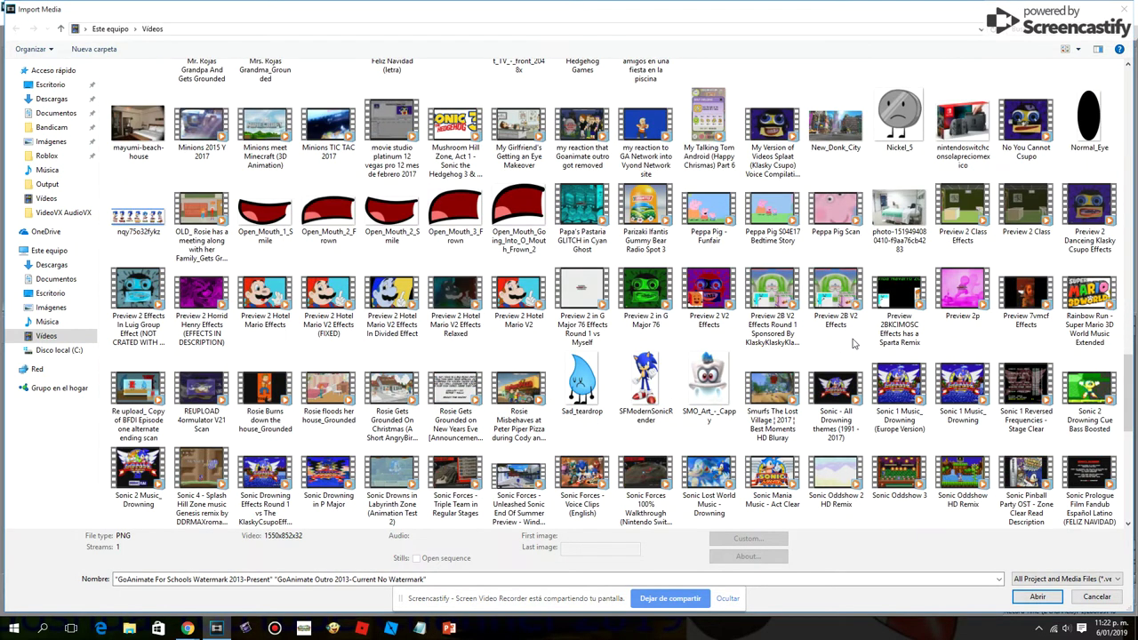
scroll(854, 338, up, 2)
scroll(889, 302, down, 4)
scroll(942, 267, up, 3)
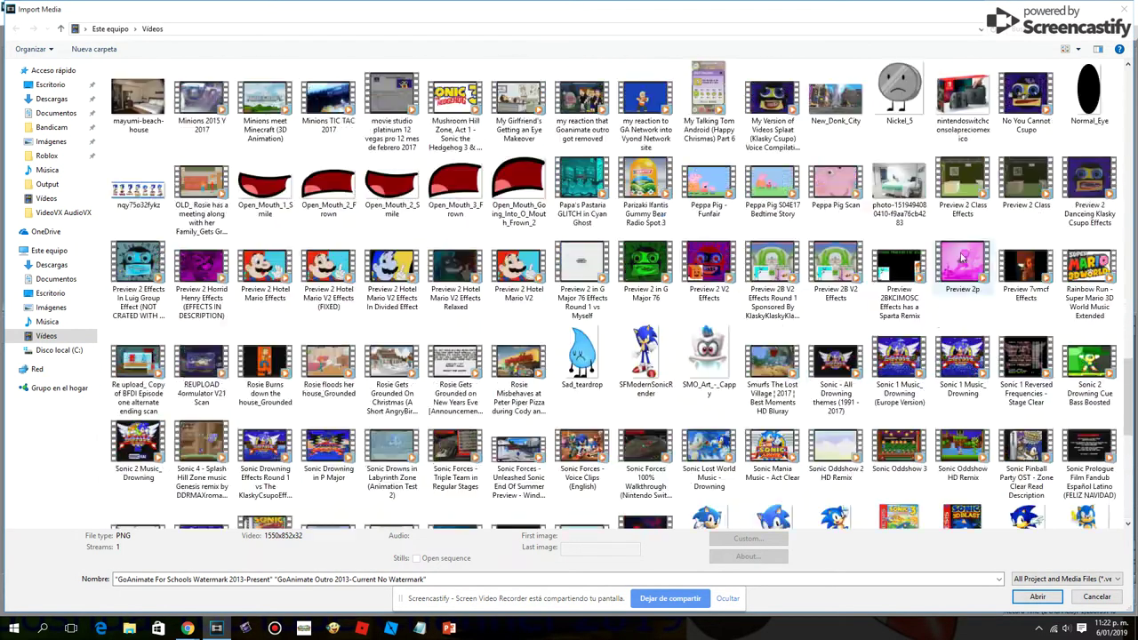
scroll(960, 258, up, 20)
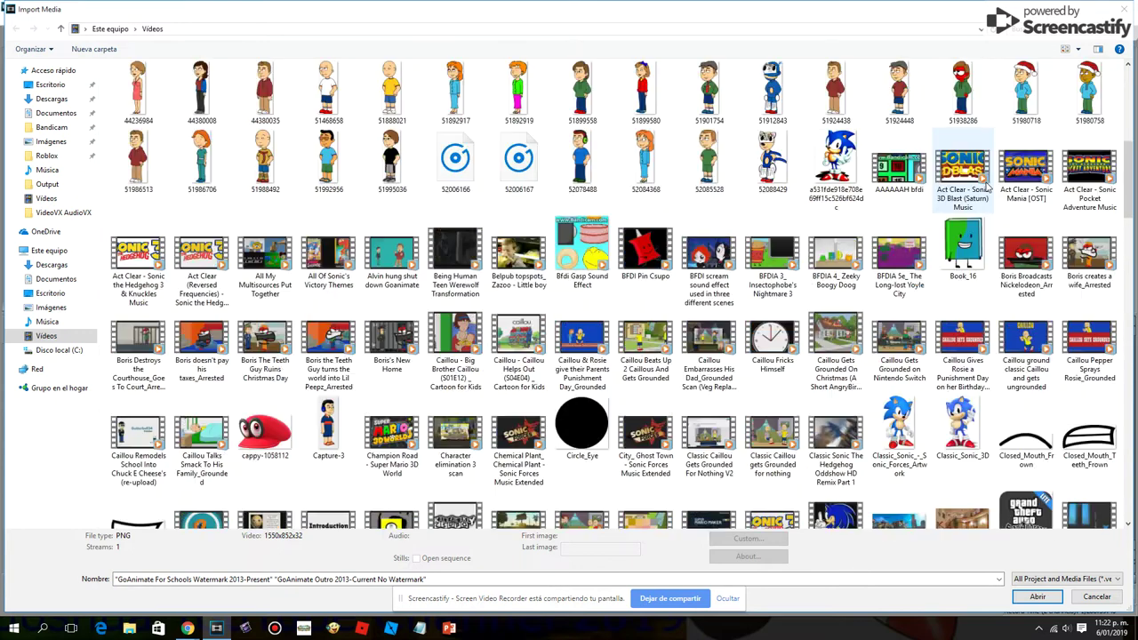
scroll(985, 184, up, 5)
click(1037, 596)
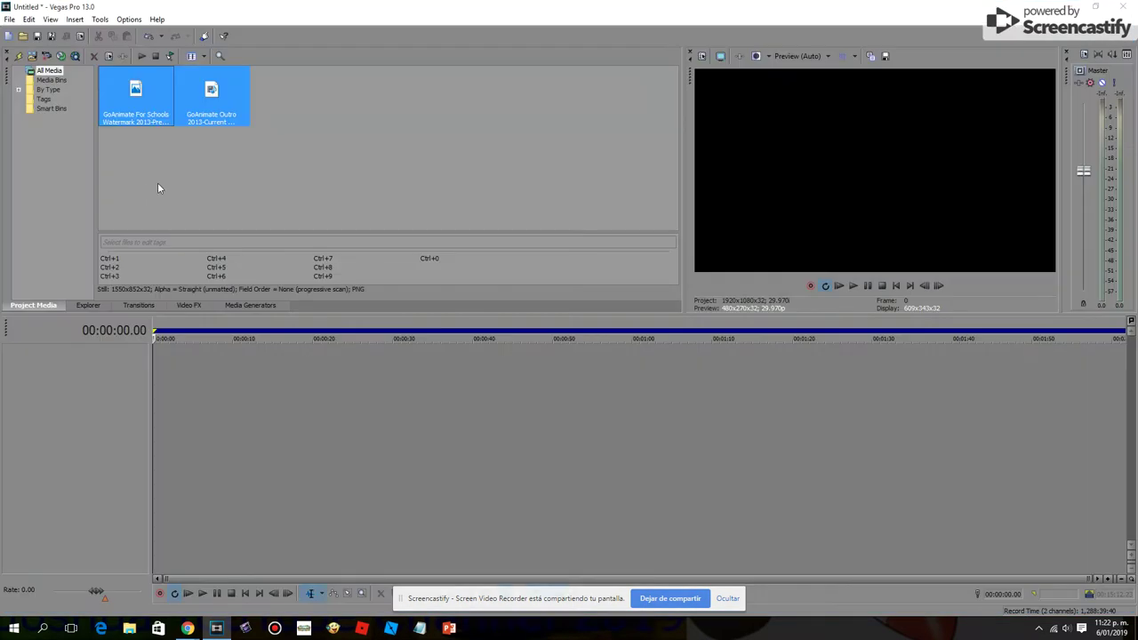
Start another media import and look through the Videos folder for more GoAnimate watermark files.
click(32, 56)
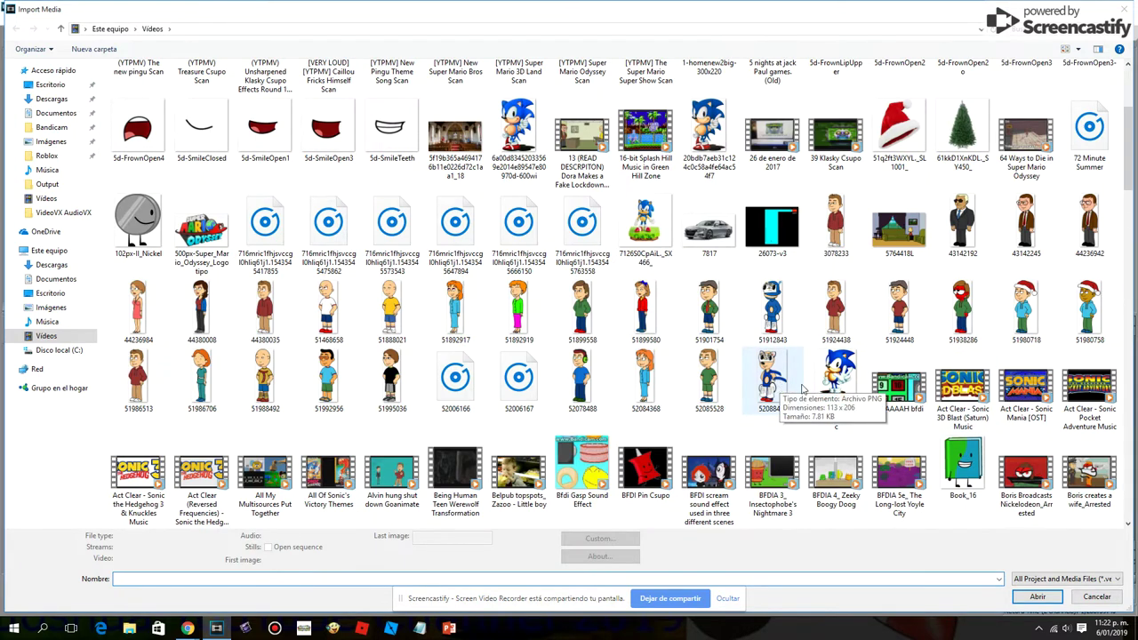
scroll(856, 364, down, 3)
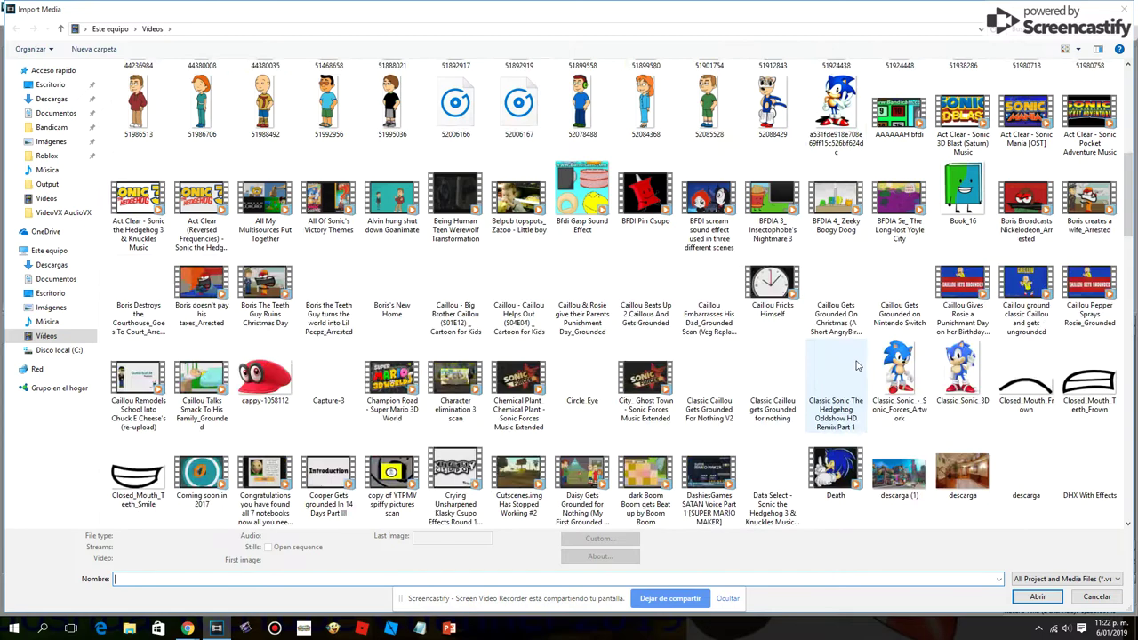
scroll(856, 364, down, 3)
scroll(1022, 382, up, 5)
scroll(1013, 372, down, 3)
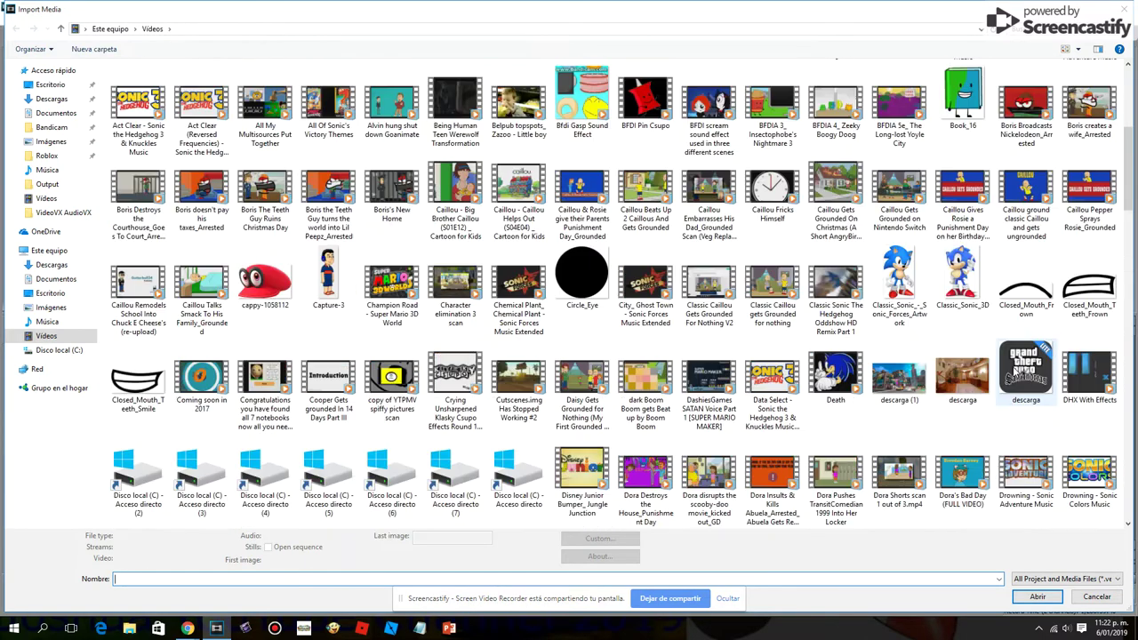
scroll(1013, 380, down, 3)
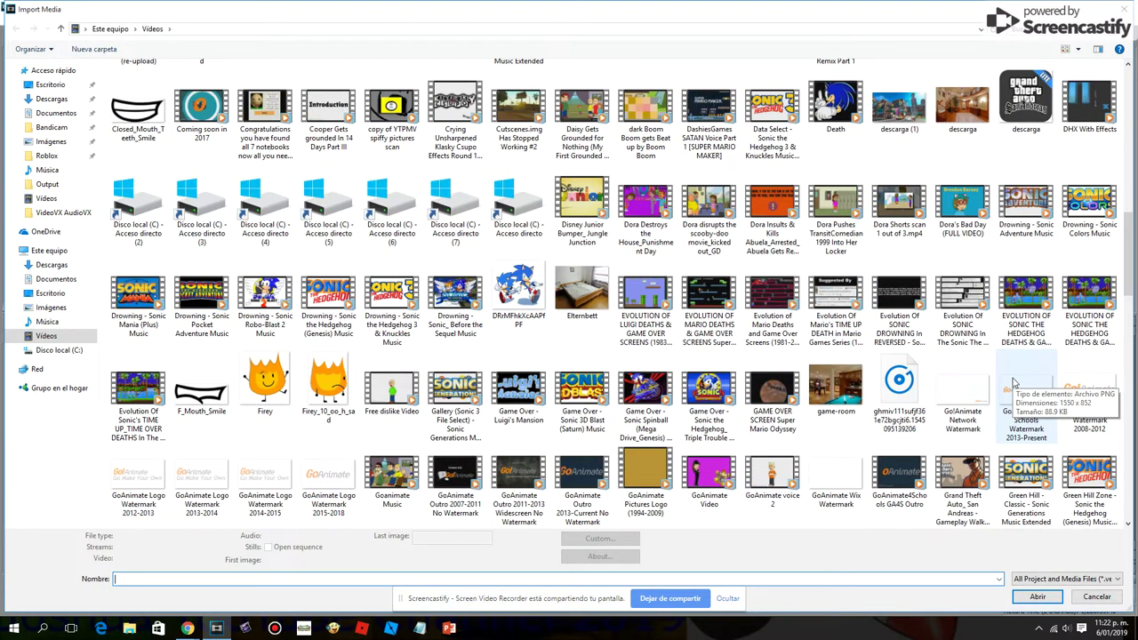
scroll(995, 382, up, 3)
scroll(800, 336, down, 3)
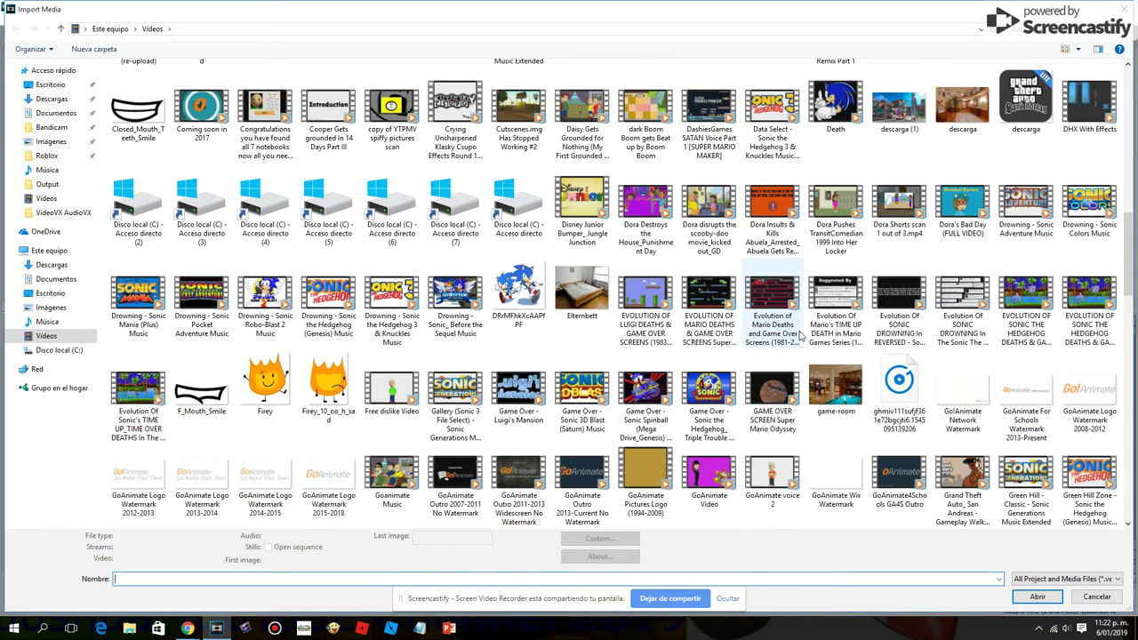
scroll(800, 336, down, 9)
scroll(757, 347, up, 6)
scroll(758, 347, down, 6)
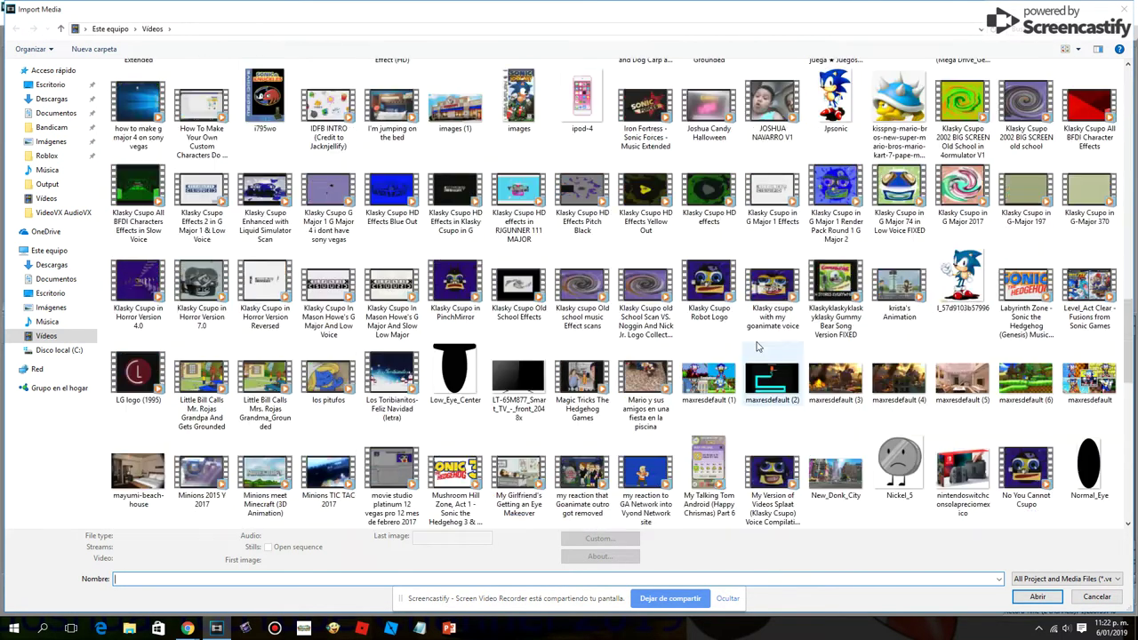
scroll(757, 347, down, 3)
scroll(757, 346, down, 3)
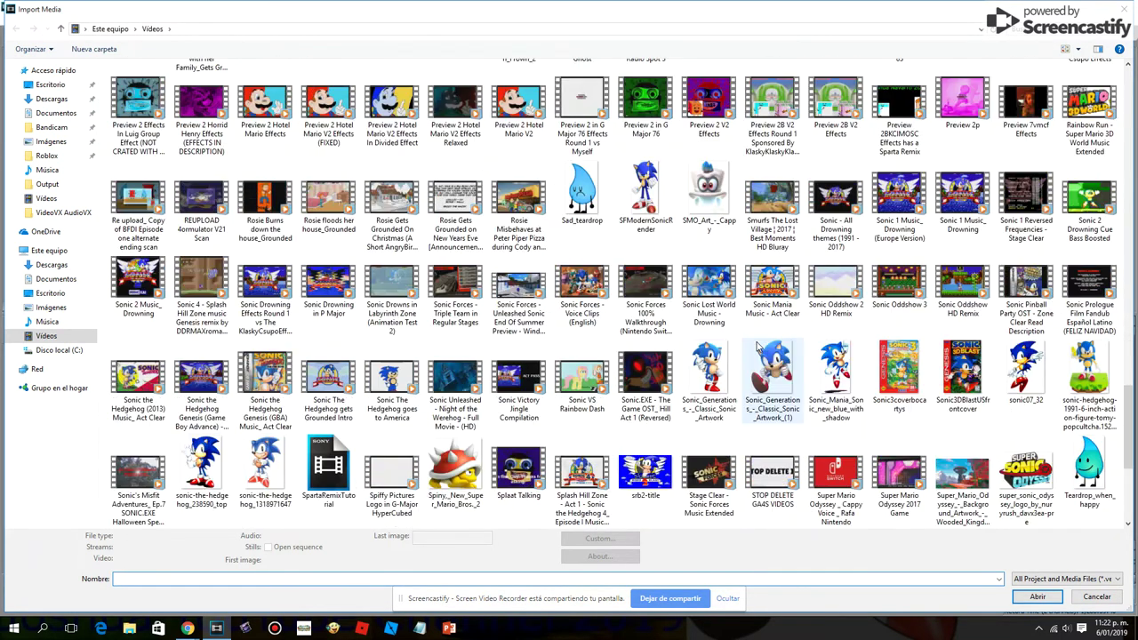
scroll(760, 342, down, 4)
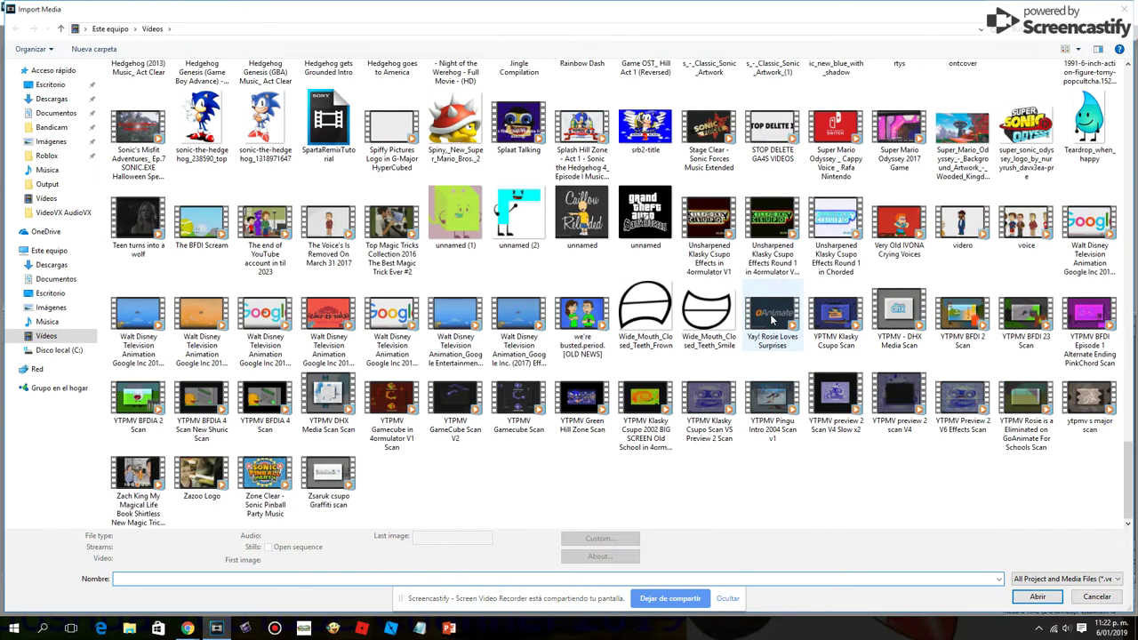
scroll(829, 339, up, 3)
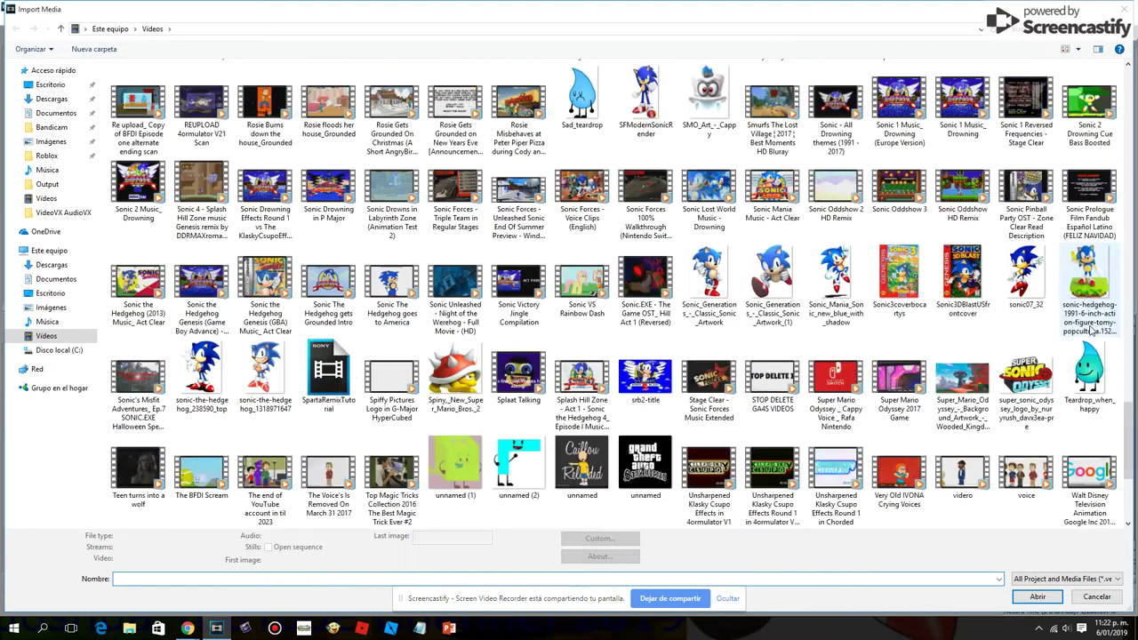
scroll(1083, 329, up, 20)
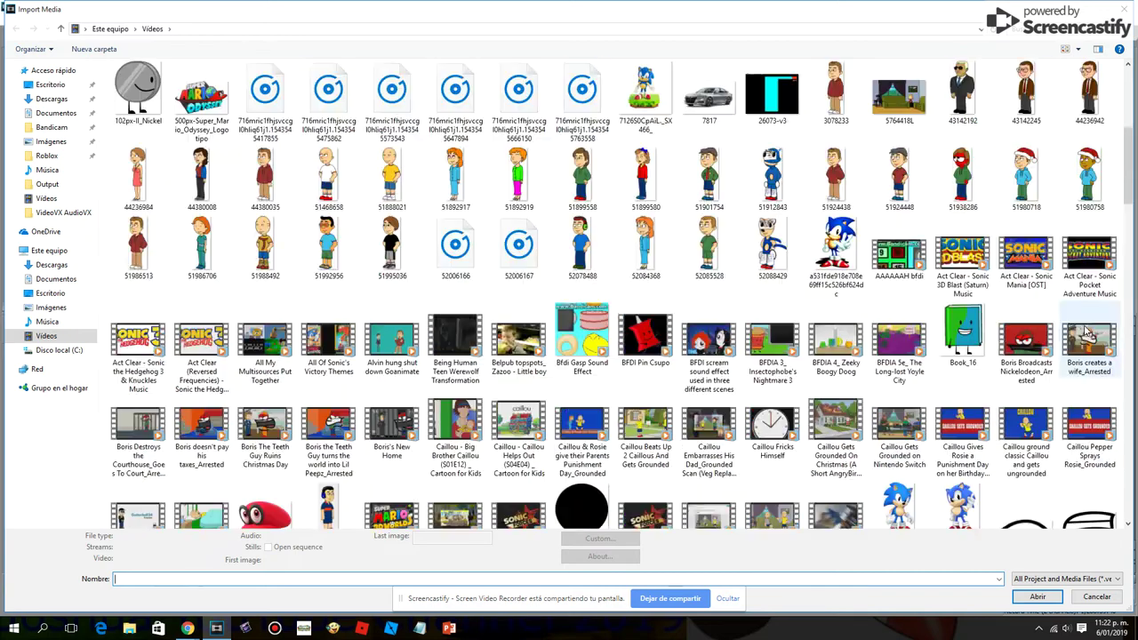
scroll(1084, 331, up, 4)
scroll(1084, 331, down, 15)
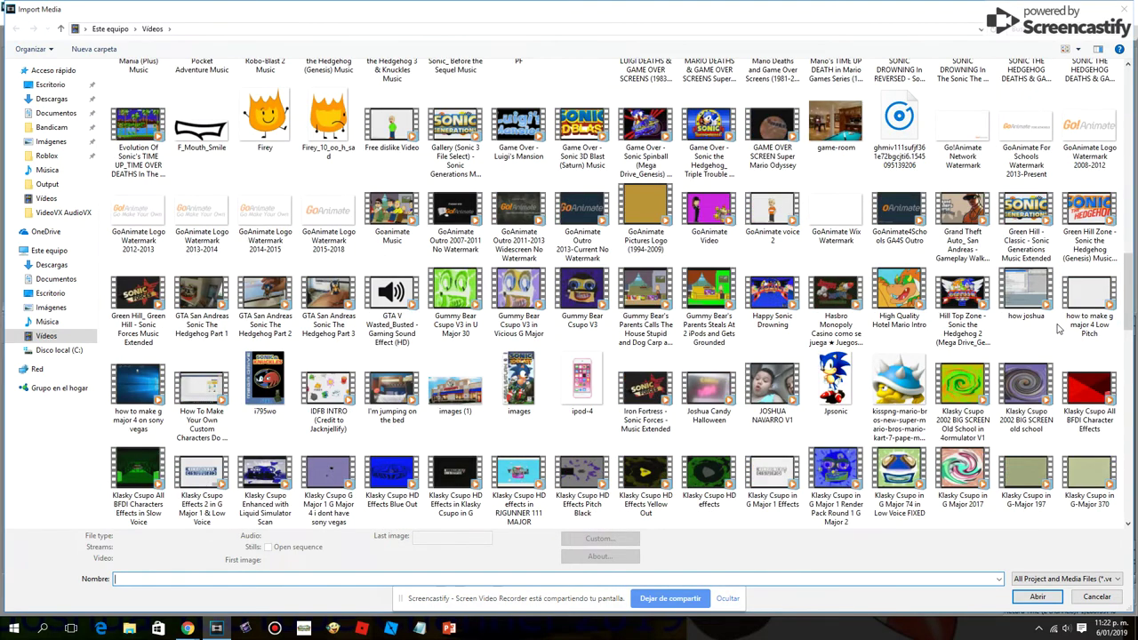
scroll(1036, 347, up, 10)
scroll(978, 351, down, 14)
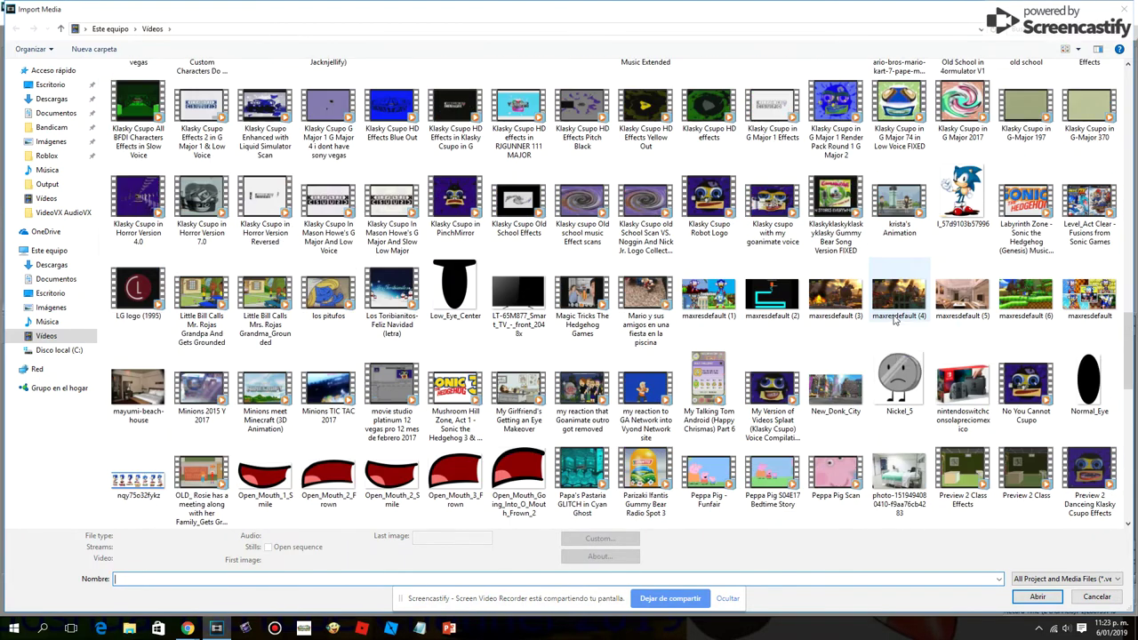
scroll(803, 354, up, 5)
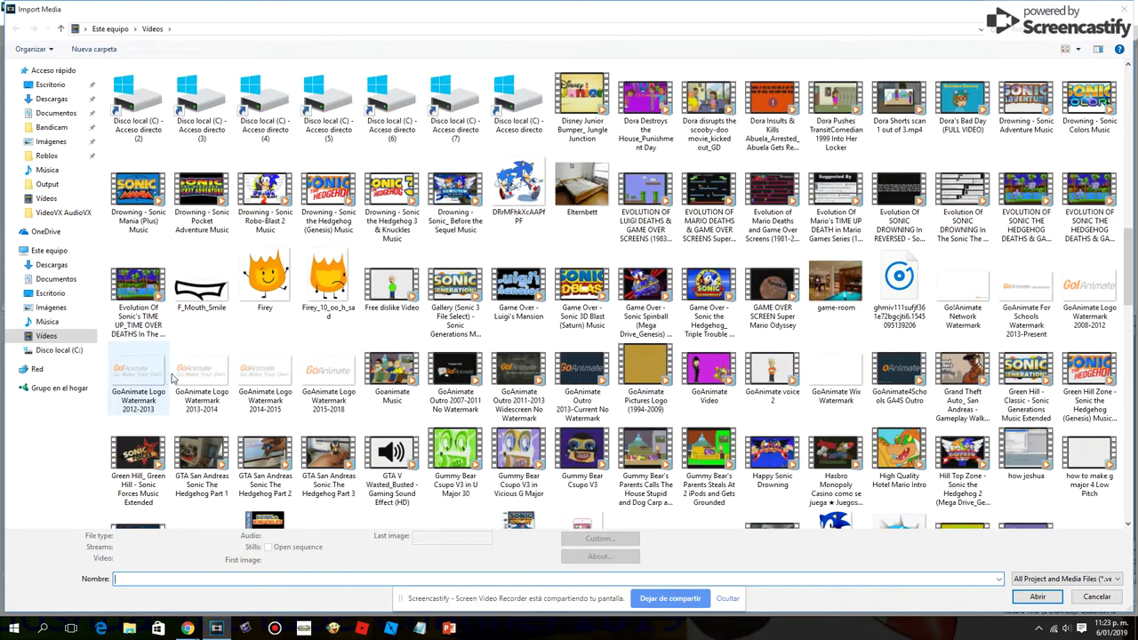
Import the GoAnimate Logo Watermarks 2008-2012, 2012-2013, 2013-2014, 2014-2015 and 2015-2018, plus the Go!Animate Network Watermark.
drag(162, 377, 328, 387)
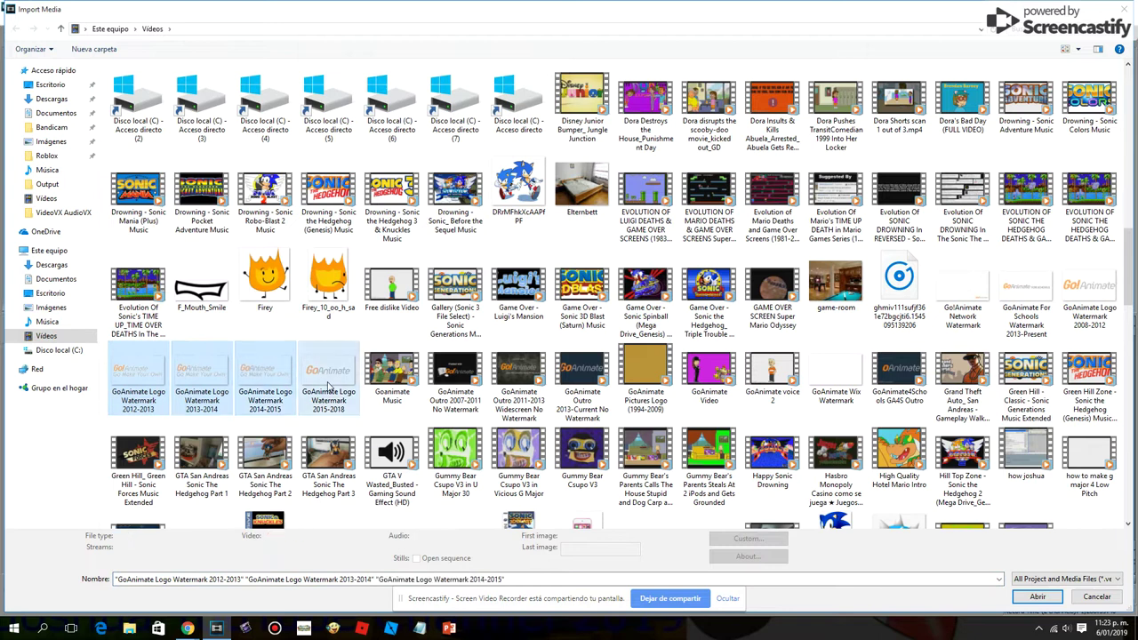
ctrl+click(1031, 297)
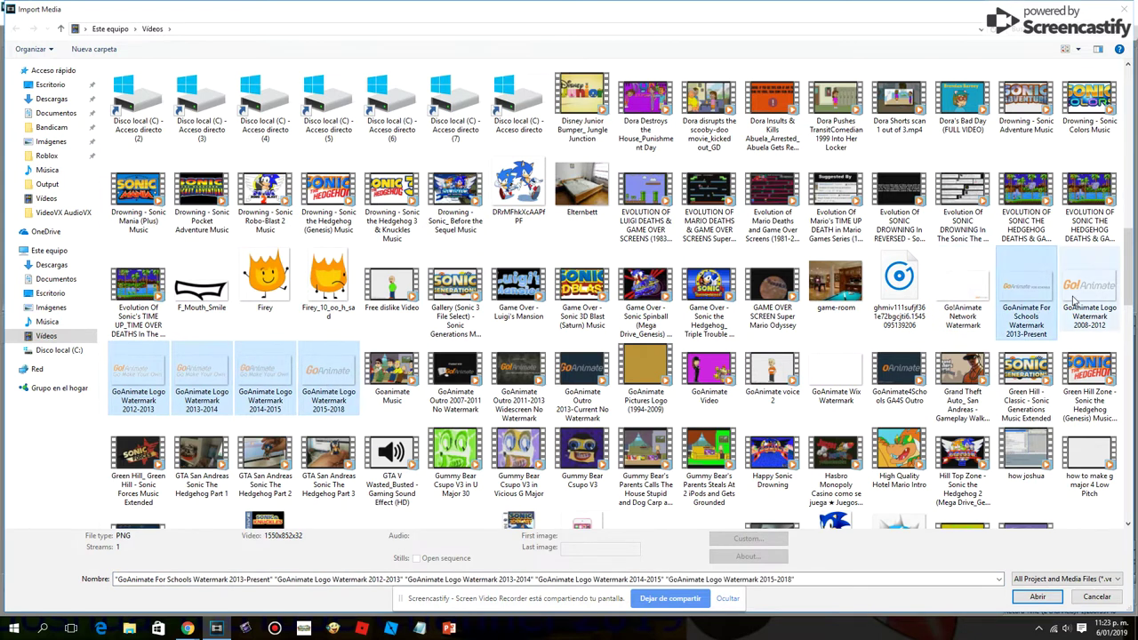
ctrl+click(1040, 301)
ctrl+click(1089, 293)
ctrl+click(963, 293)
click(1038, 597)
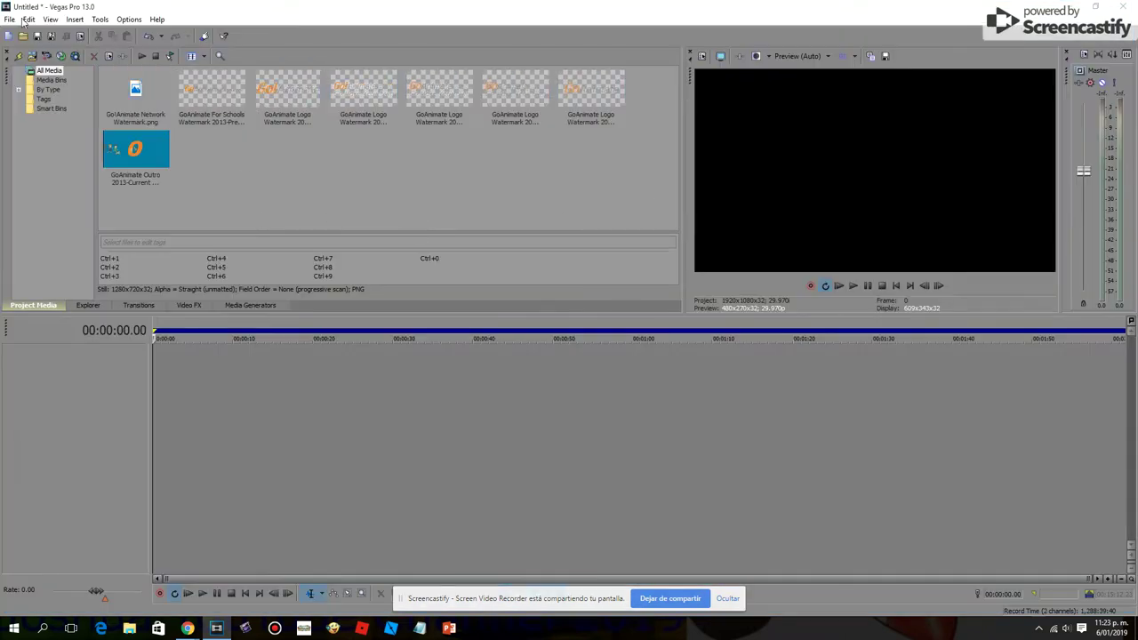
Import "GoAnimate Outro 2007-2011 No Watermark" and "GoAnimate Outro 2011-2013 Widescreen No Watermark" into the project media.
click(32, 55)
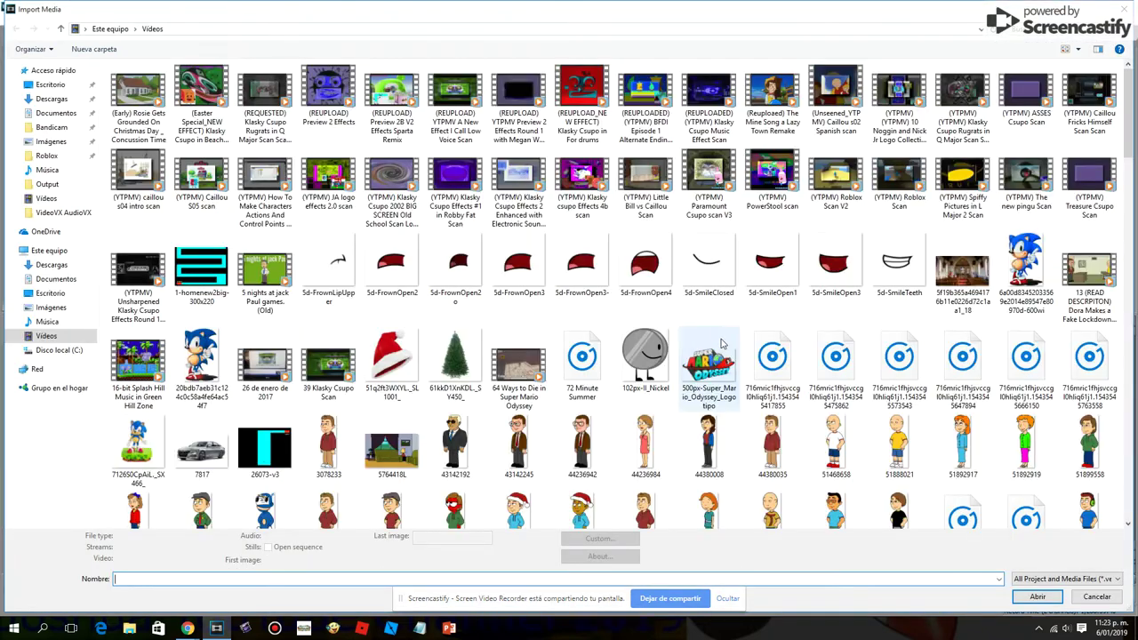
scroll(721, 344, down, 5)
scroll(722, 344, down, 5)
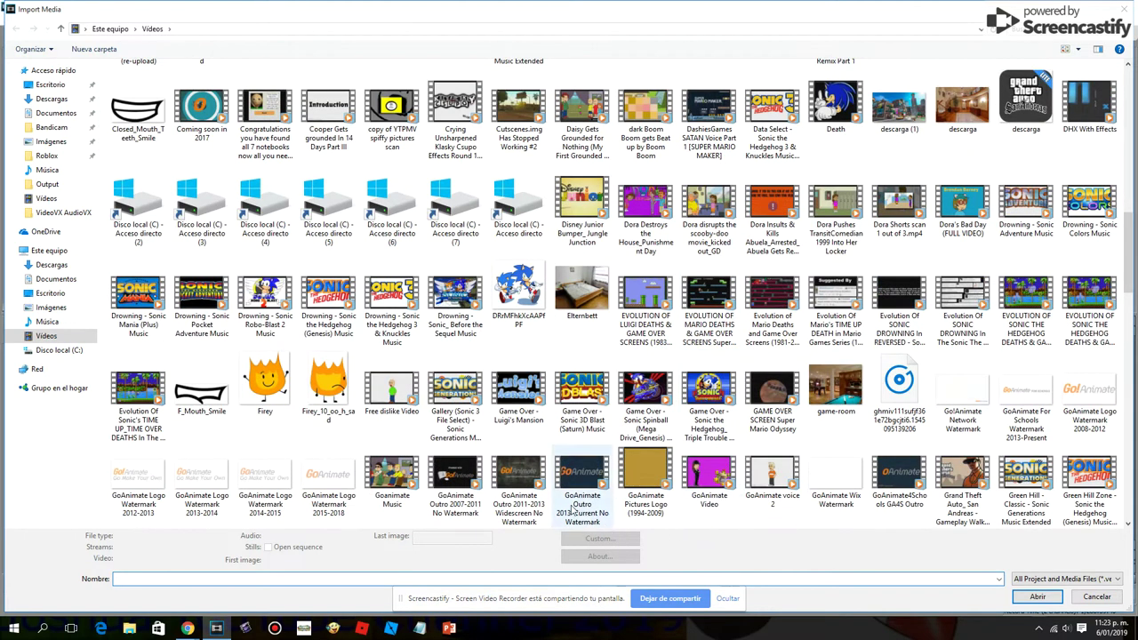
click(455, 484)
ctrl+click(494, 503)
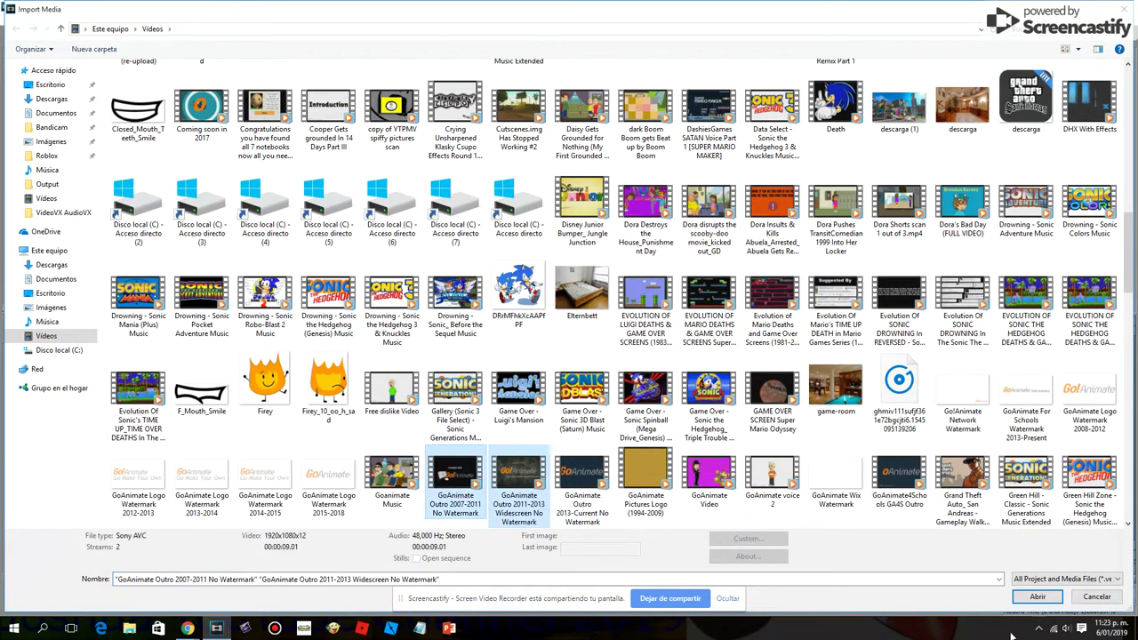
click(1038, 598)
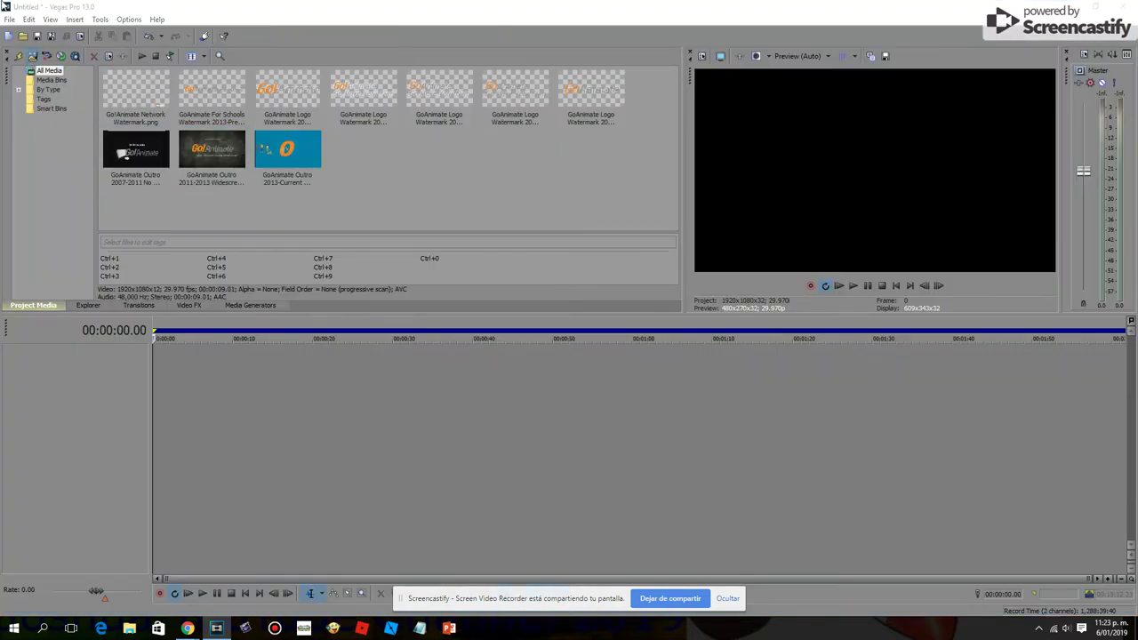
Browse the Videos folder and import the character image 44236942 into the project media.
key(ctrl+o)
scroll(922, 360, down, 3)
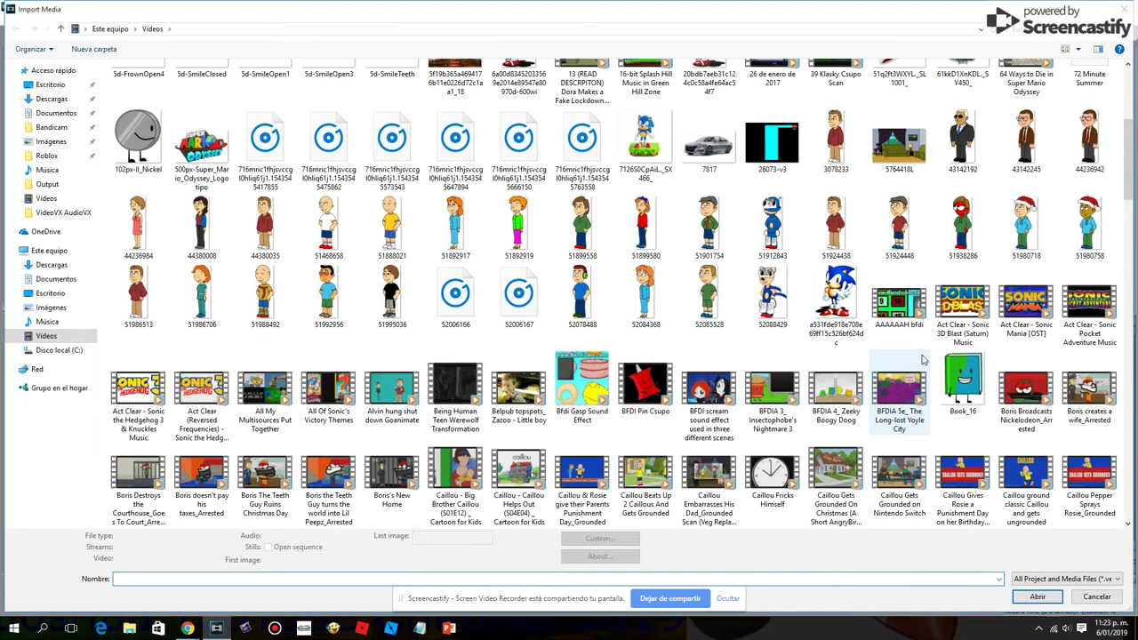
scroll(922, 360, down, 15)
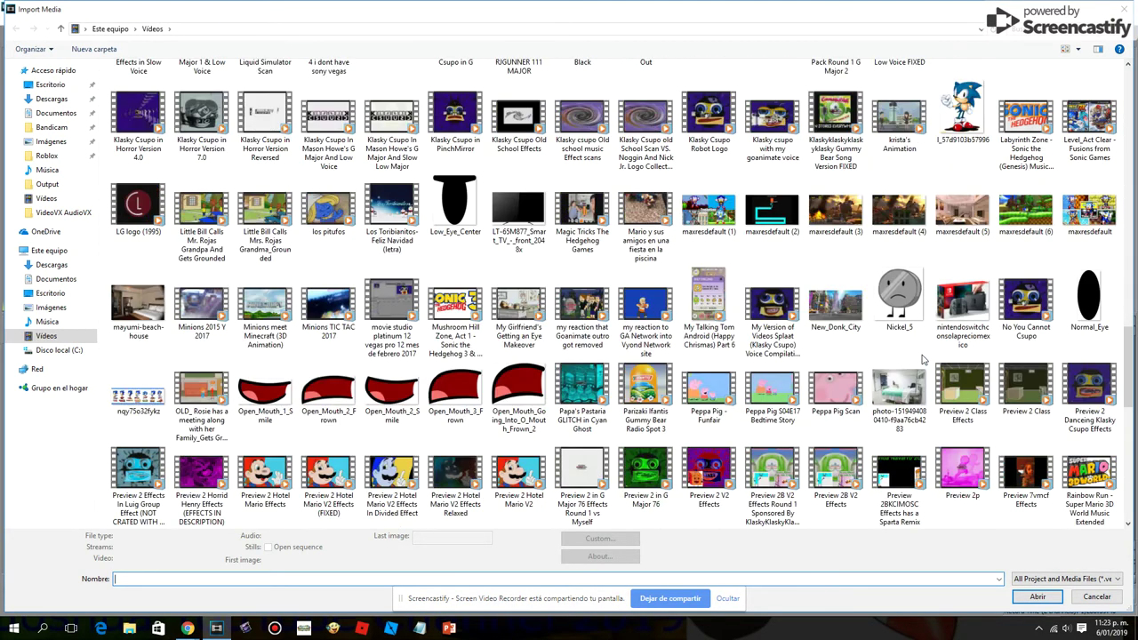
scroll(922, 360, down, 4)
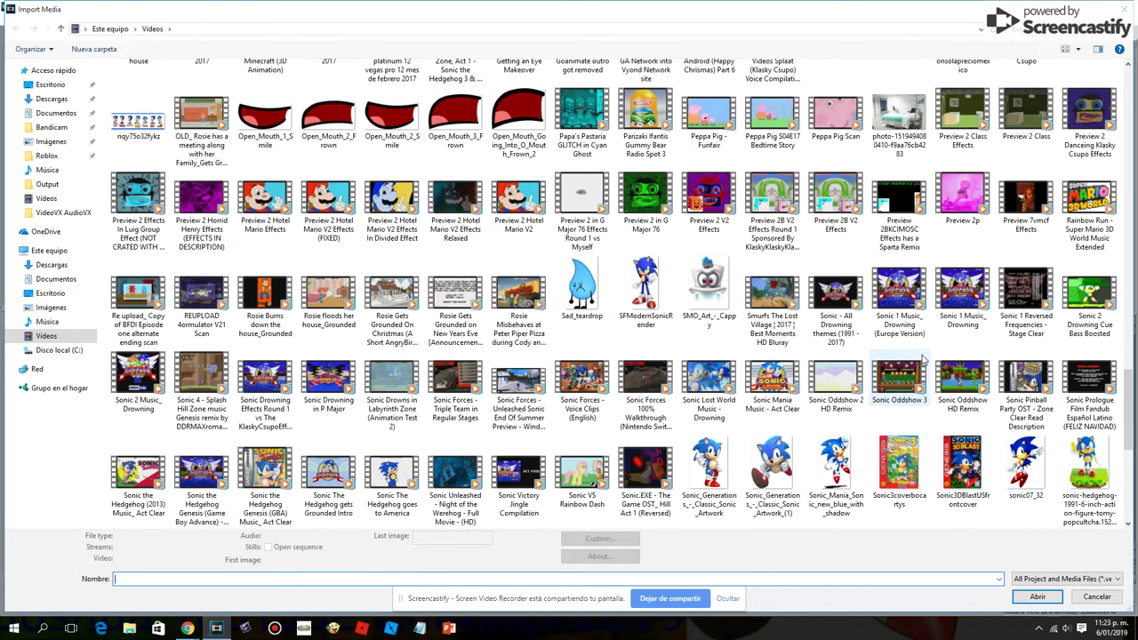
scroll(921, 360, down, 5)
scroll(922, 360, up, 3)
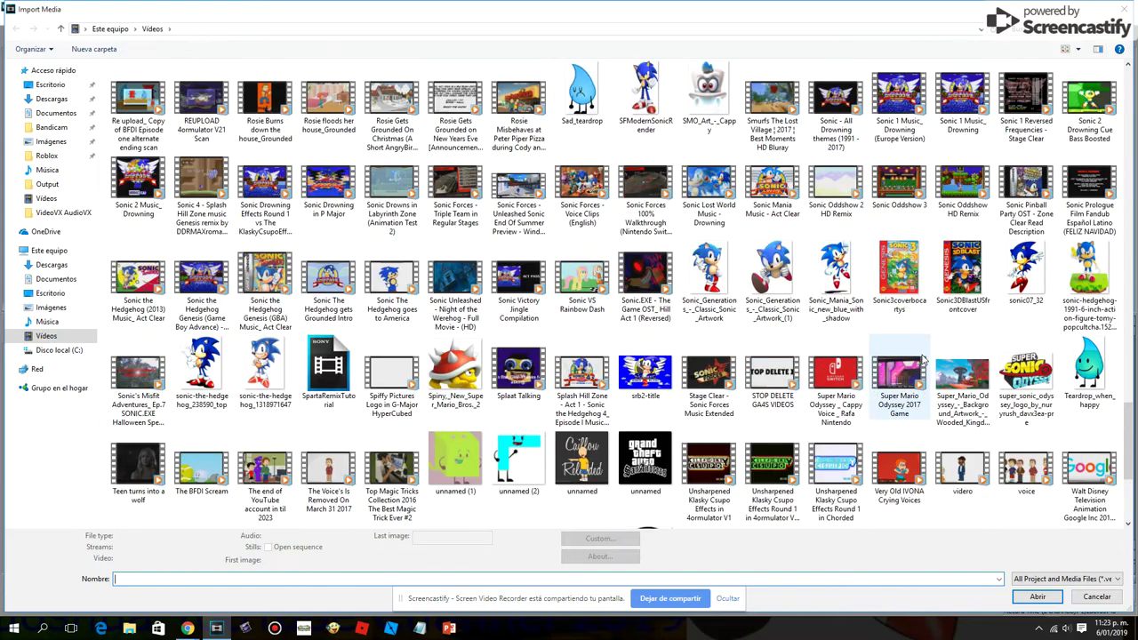
scroll(921, 360, up, 15)
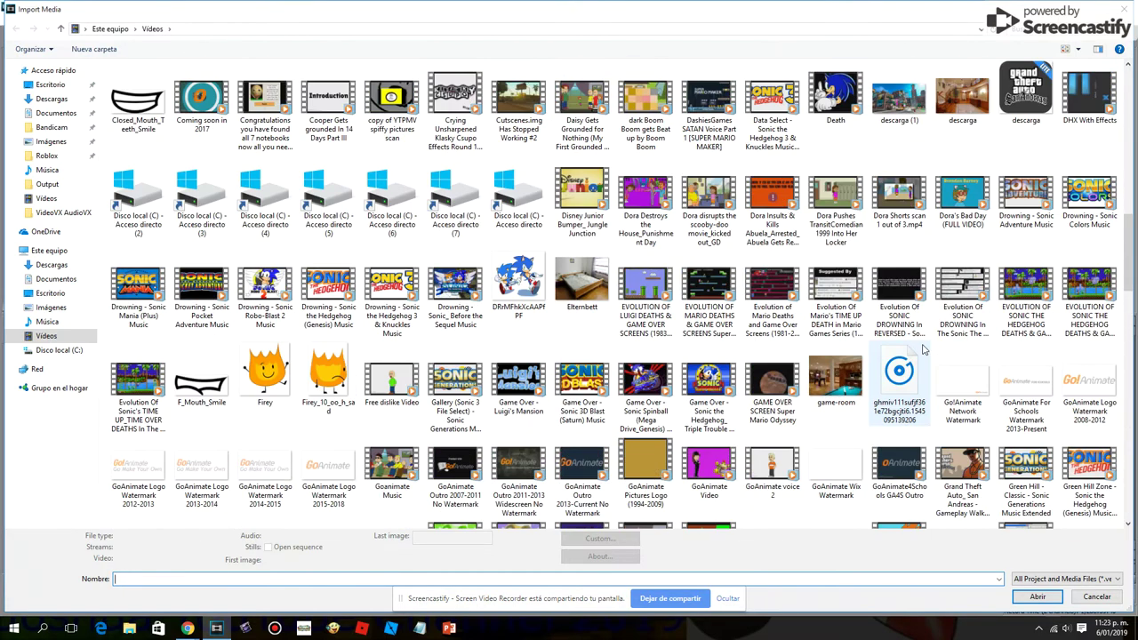
scroll(922, 350, up, 10)
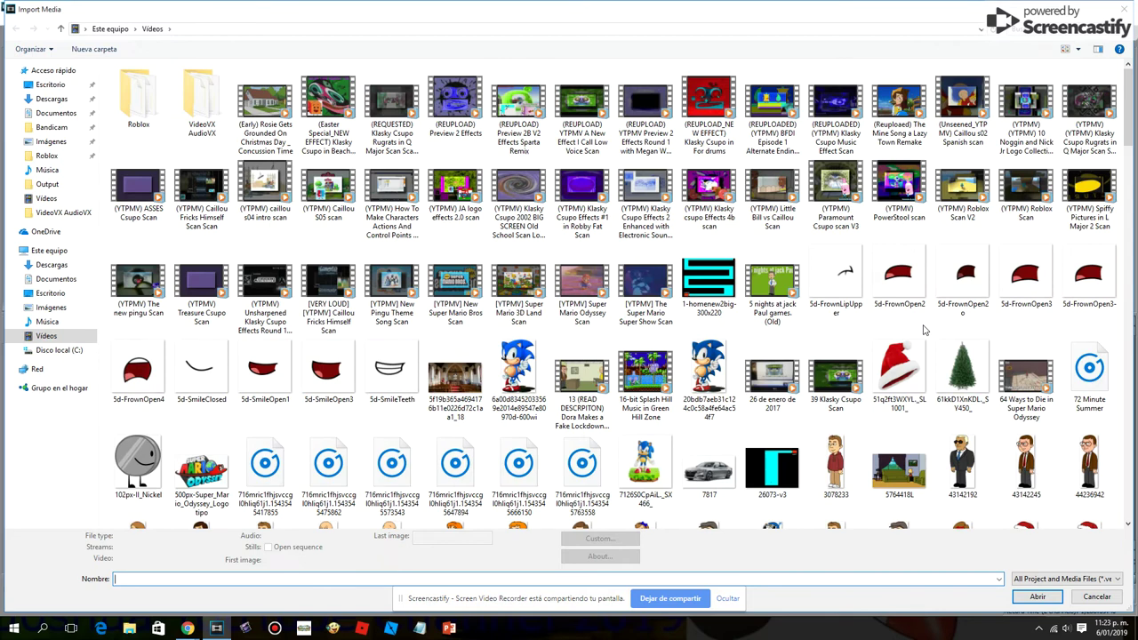
scroll(923, 331, down, 3)
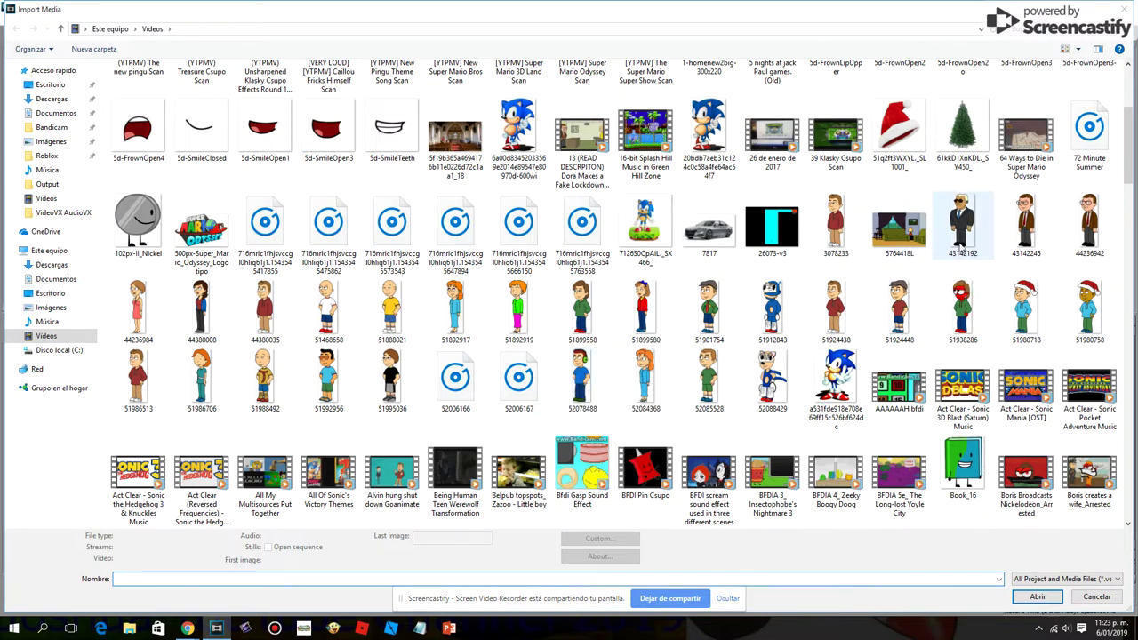
double_click(1092, 229)
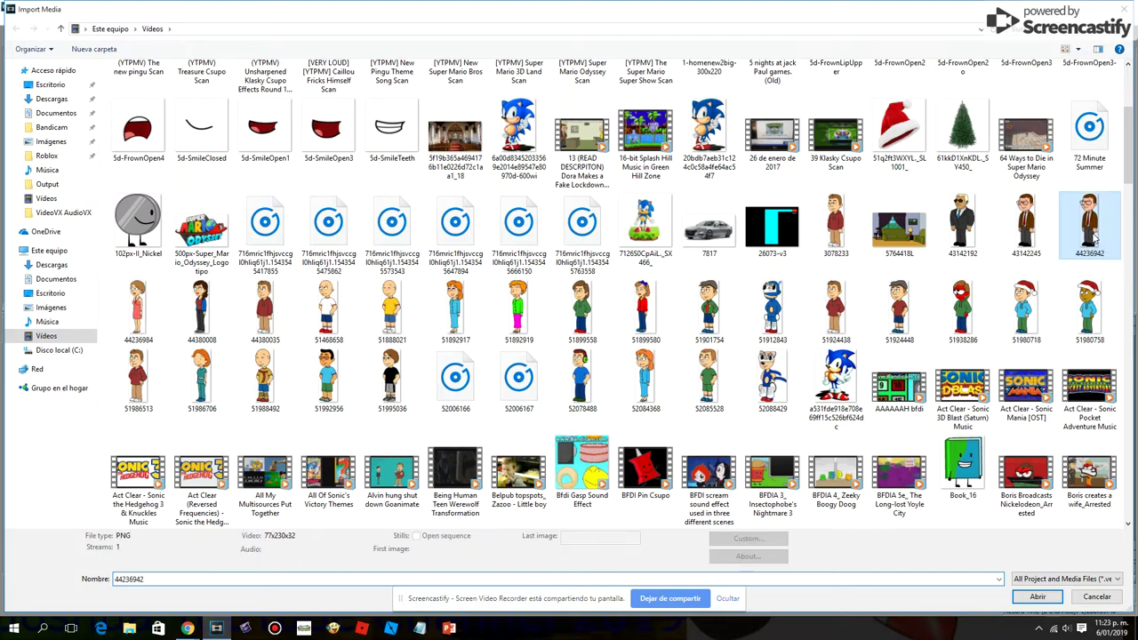
Switch to Chrome and open the VoiceForge demo page, voiceforge.com/demo, in a new tab.
mouse_move(187, 627)
click(147, 590)
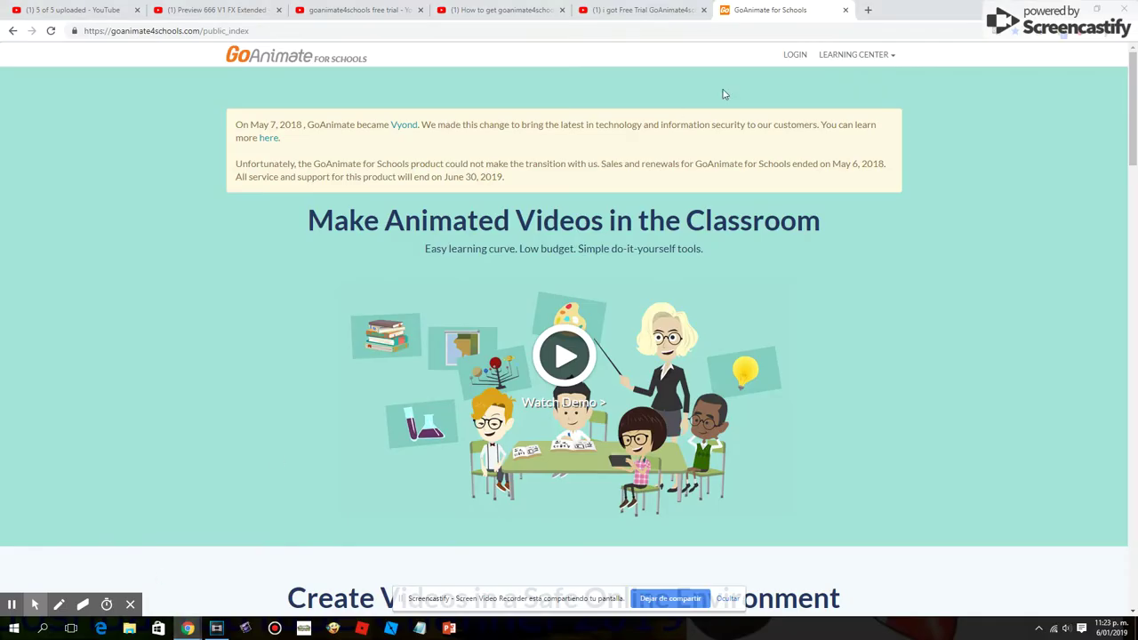
click(869, 11)
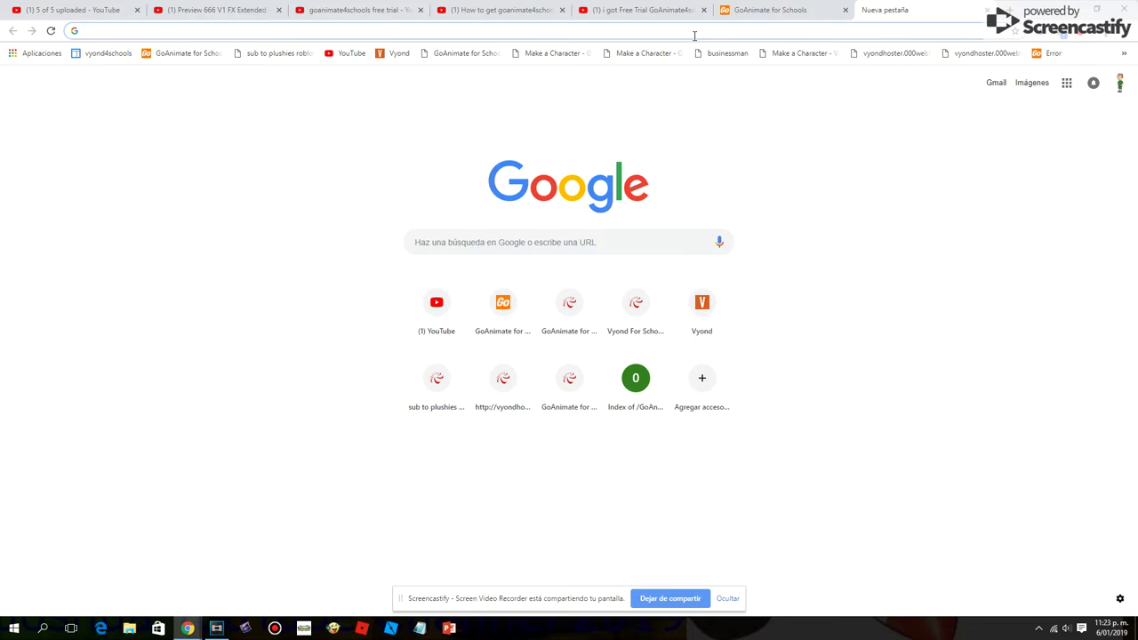
text(vo)
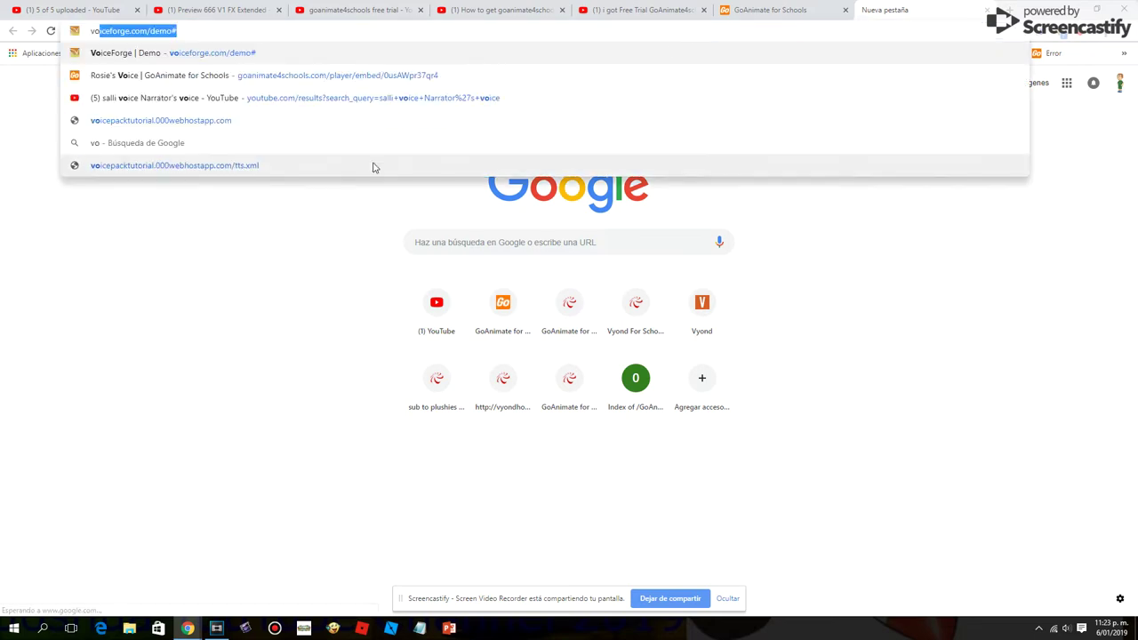
key(Return)
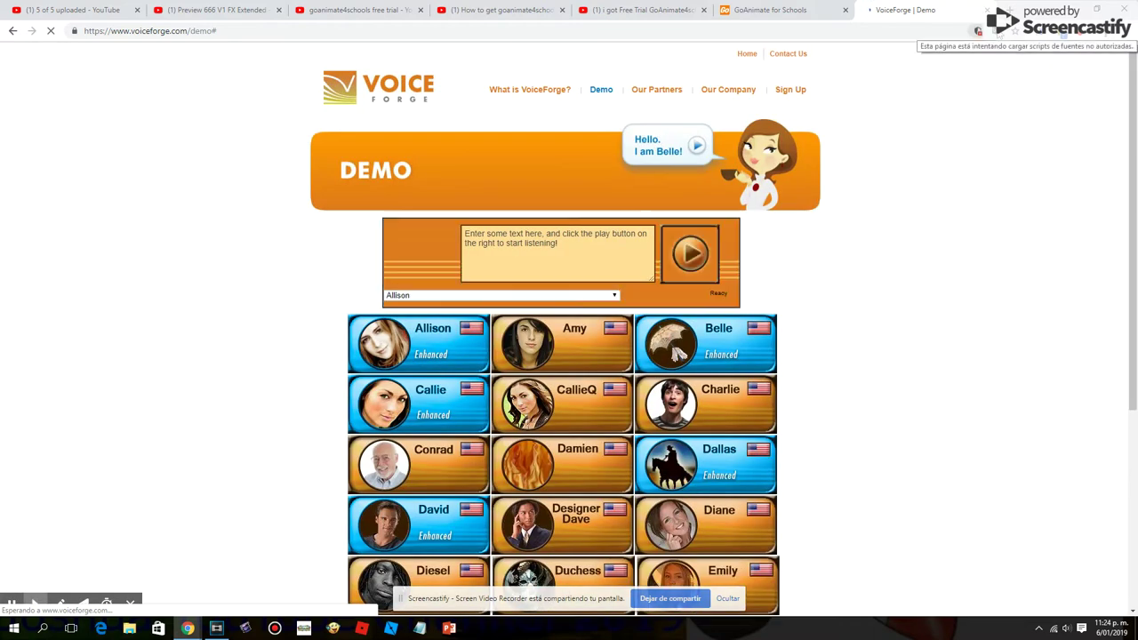
click(782, 10)
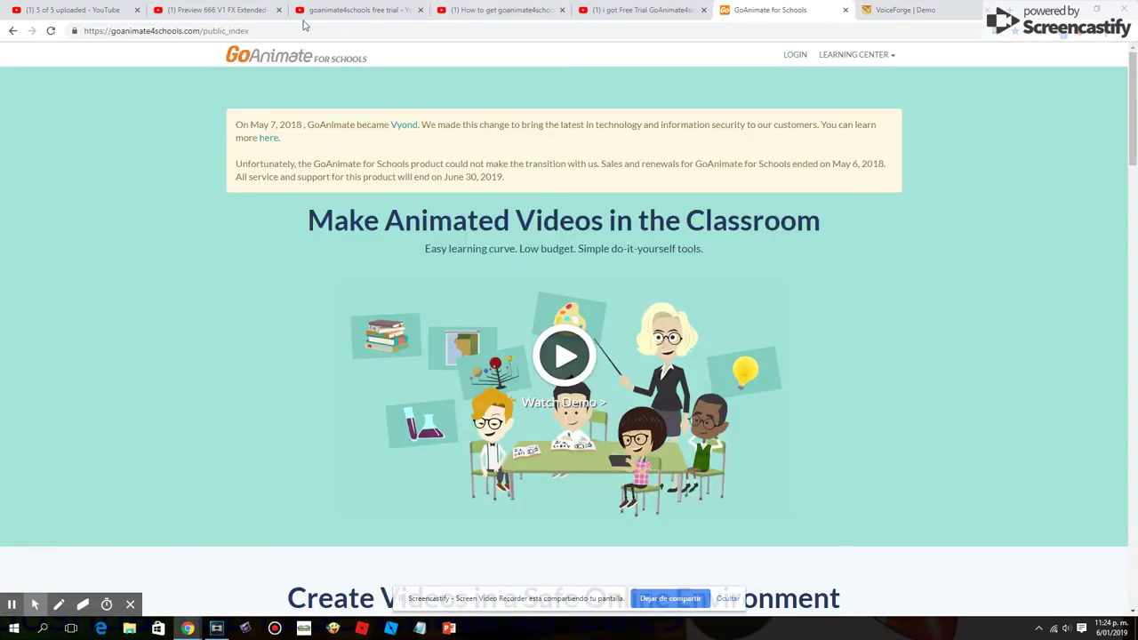
click(338, 32)
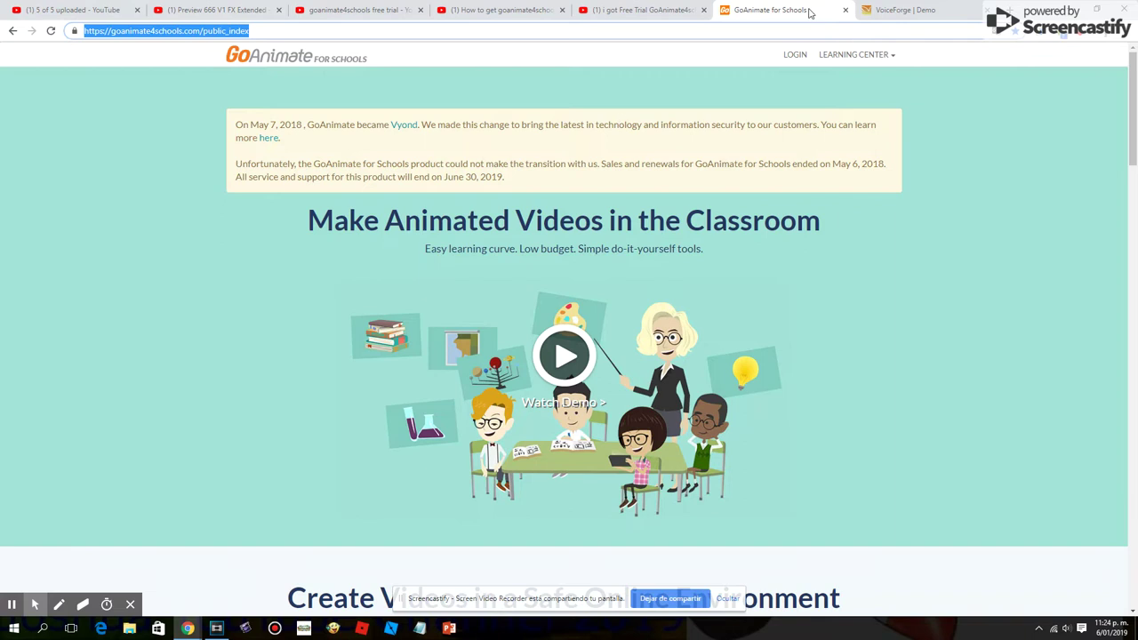
click(879, 9)
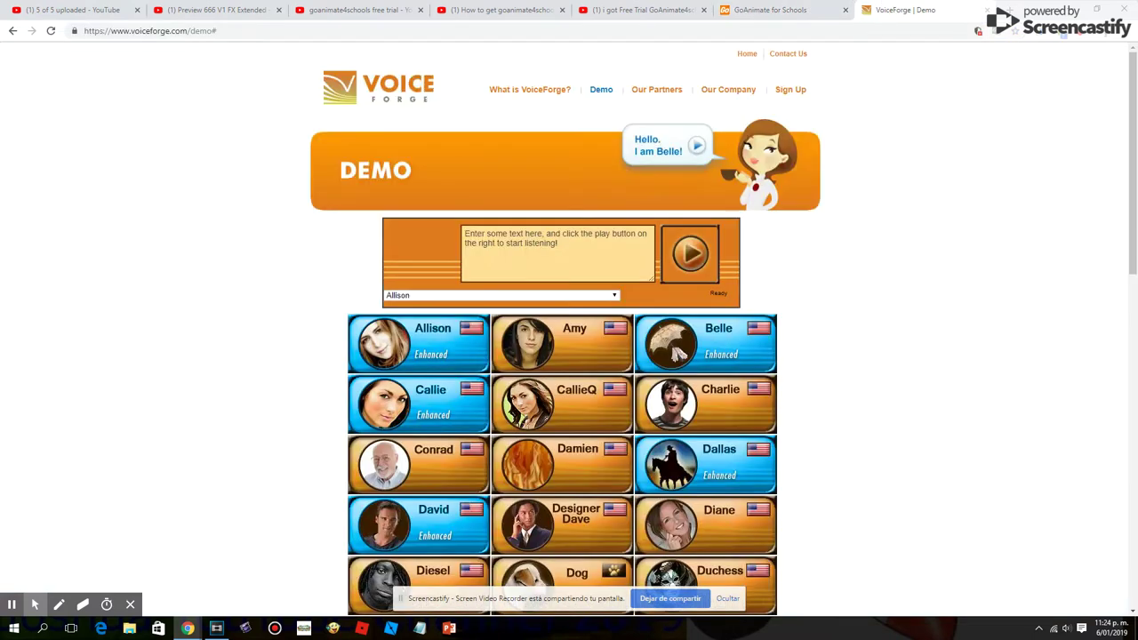
Allow the blocked scripts to load on the VoiceForge demo page and choose the Conrad voice.
click(977, 31)
click(907, 111)
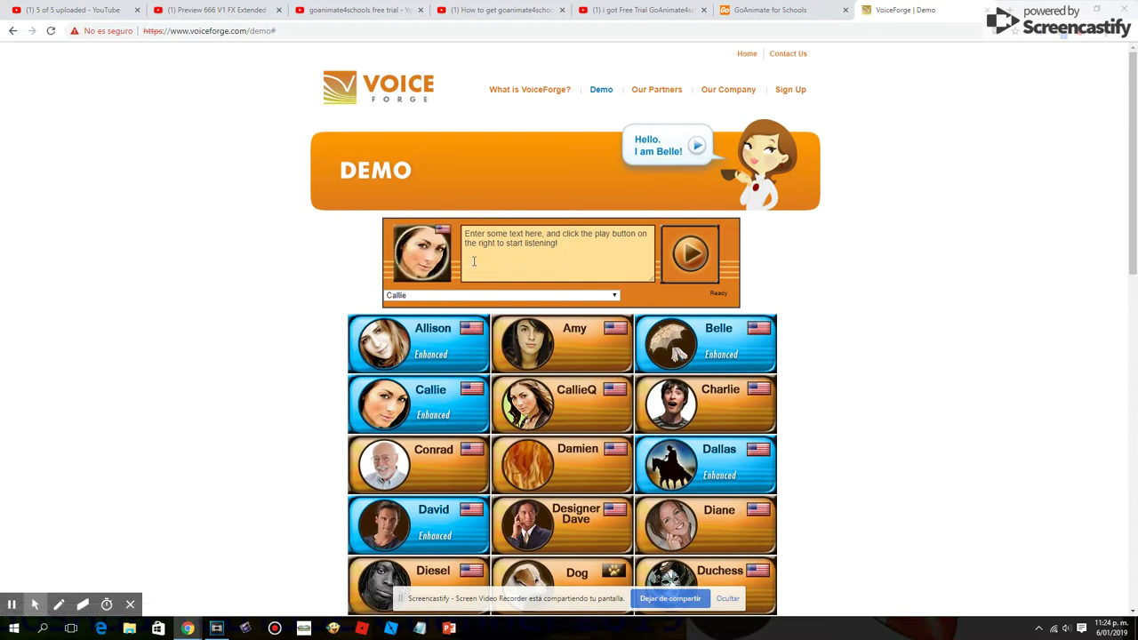
click(625, 250)
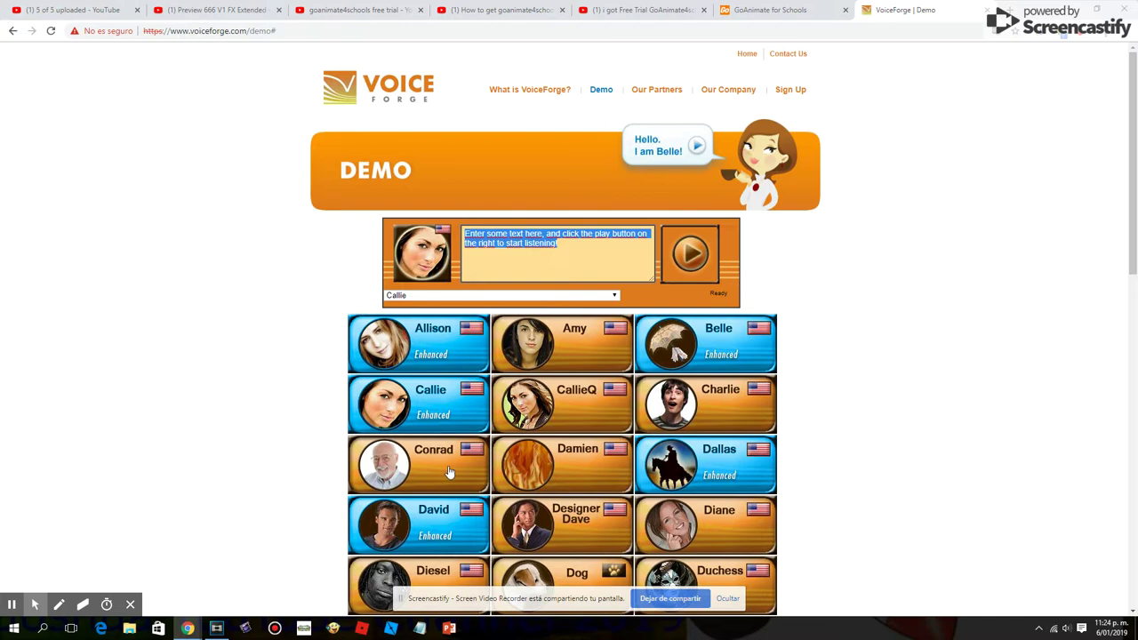
scroll(478, 444, down, 3)
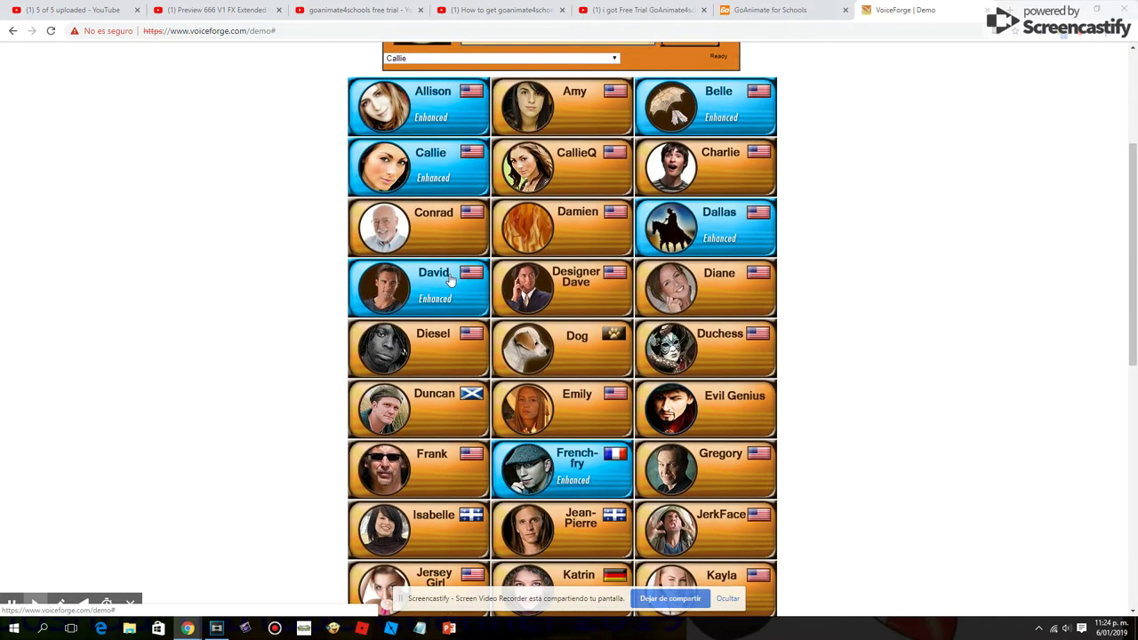
click(450, 238)
triple_click(581, 254)
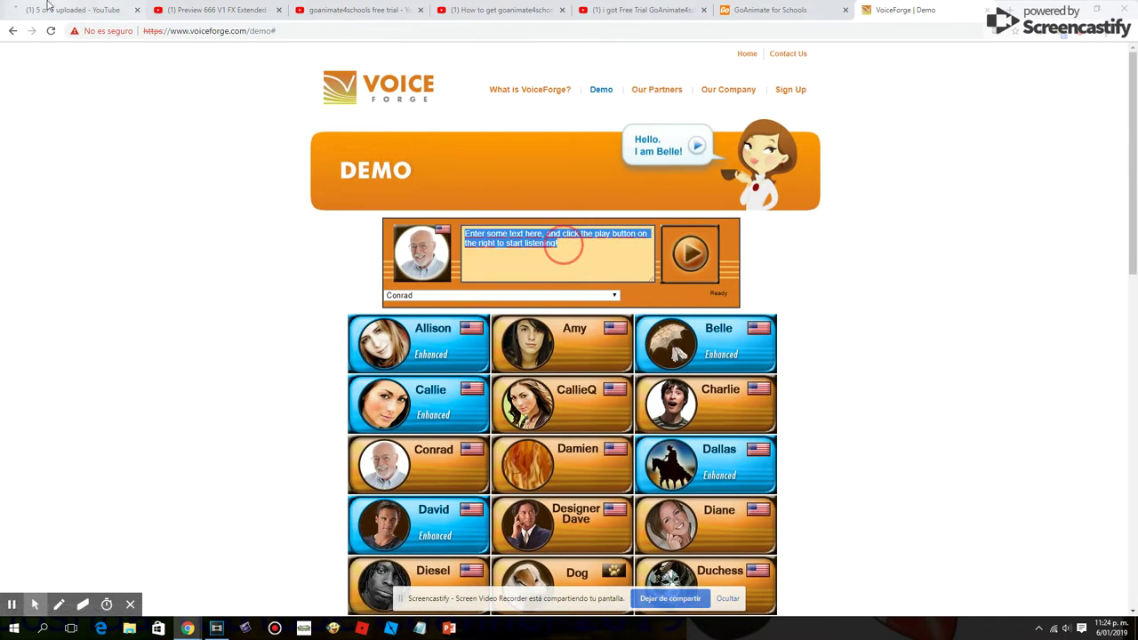
drag(559, 247, 71, 10)
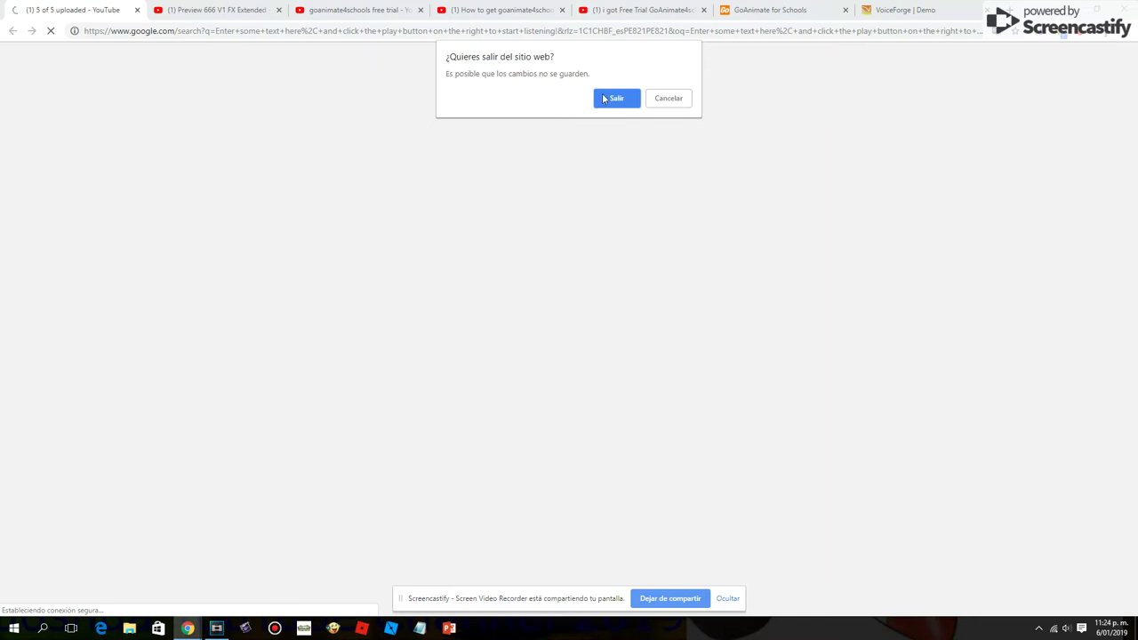
click(605, 99)
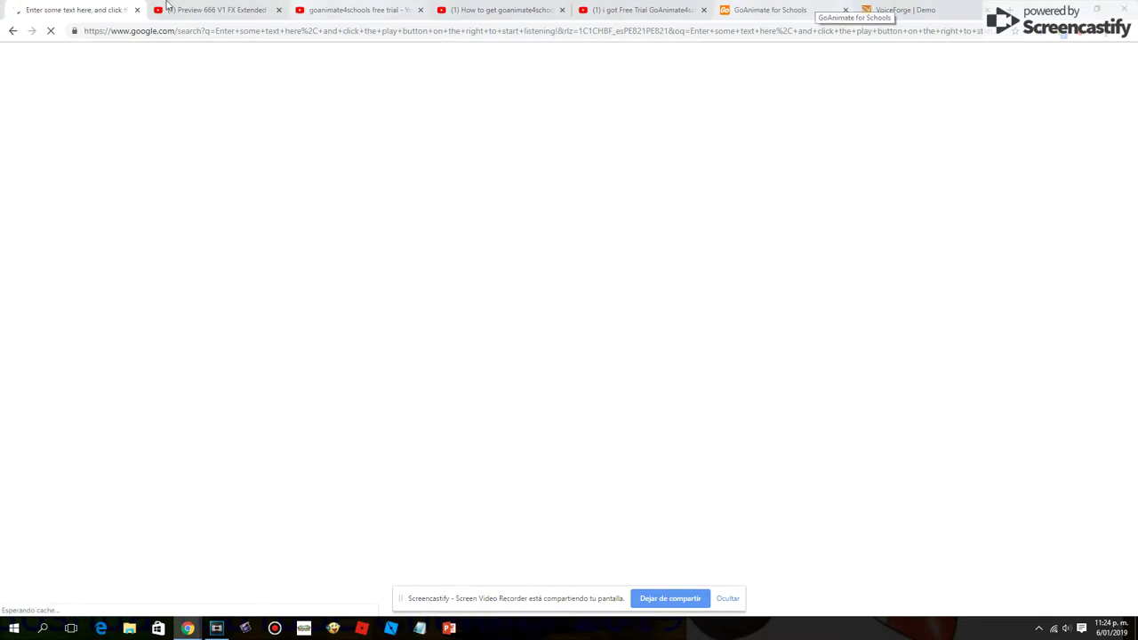
click(137, 9)
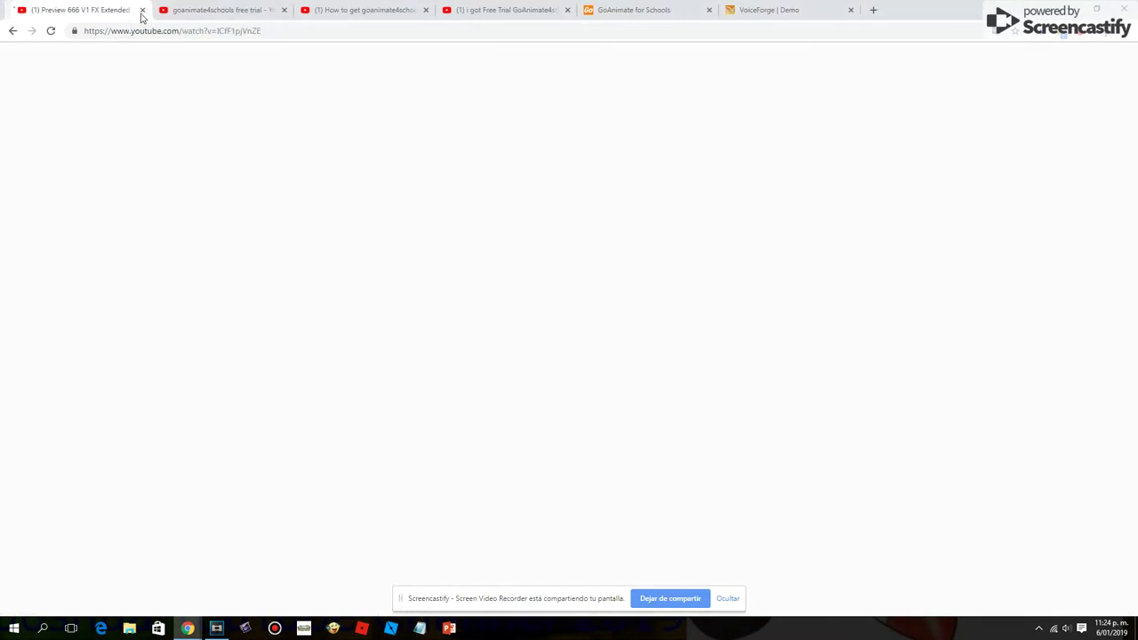
click(789, 8)
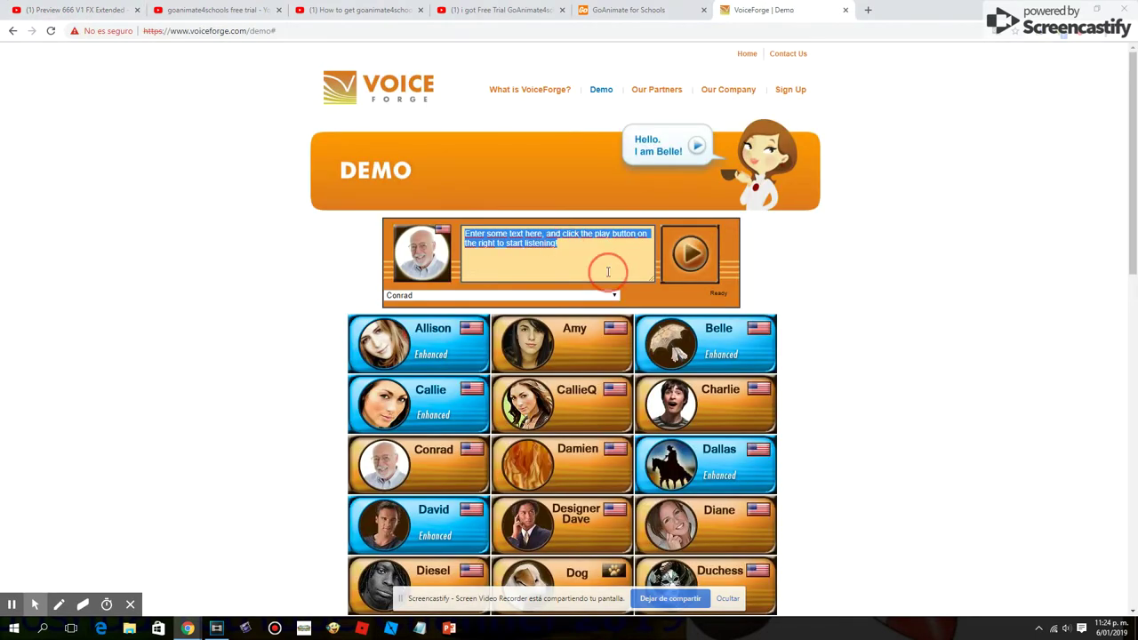
Replace the sample speech text with "Hey Guys!", the speaker's first name, and "Here! I Got The GoAnimate4Schools on my Sony Vegas 13! yay yay!".
key(BackSpace)
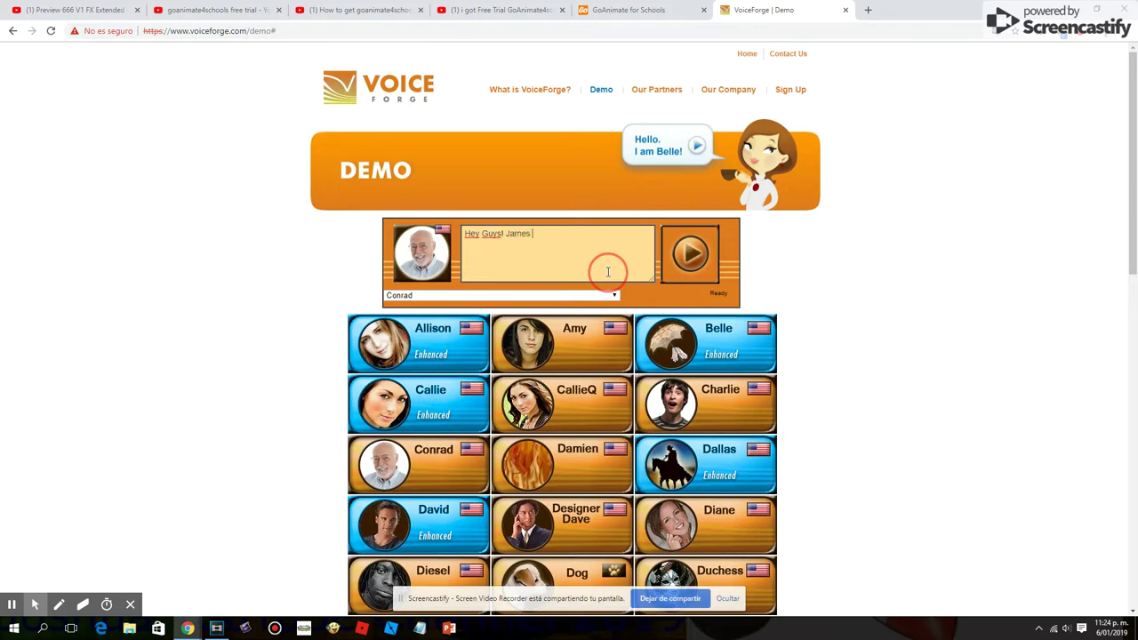
text(Here! I Got The Goanimate)
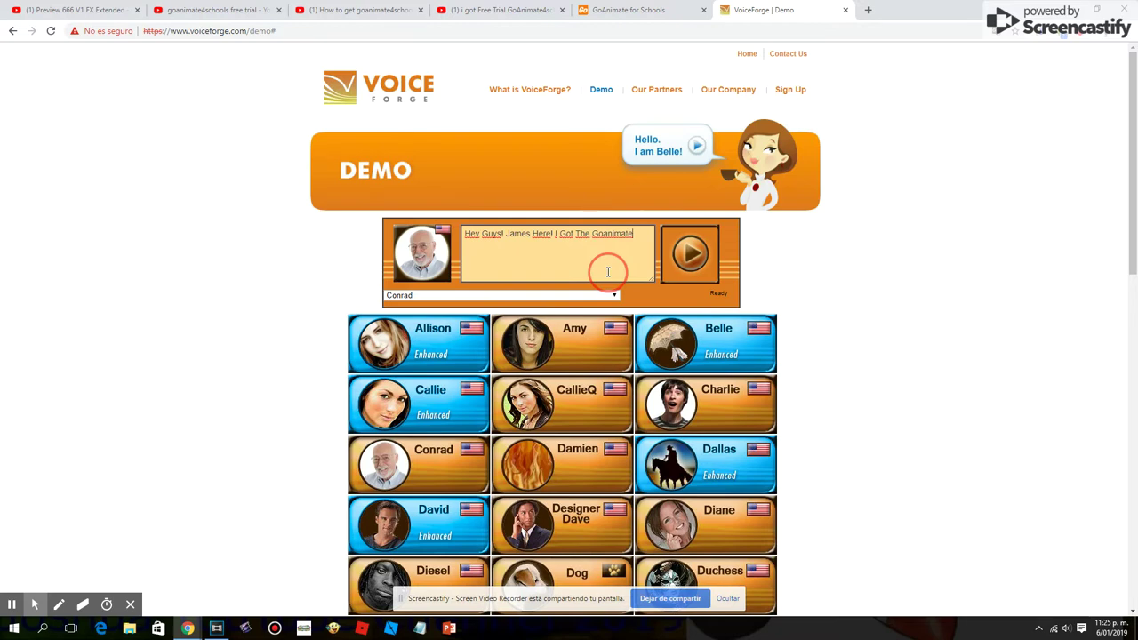
drag(598, 234, 608, 234)
click(604, 235)
click(604, 235)
text(a)
key(Delete)
text(aASch)
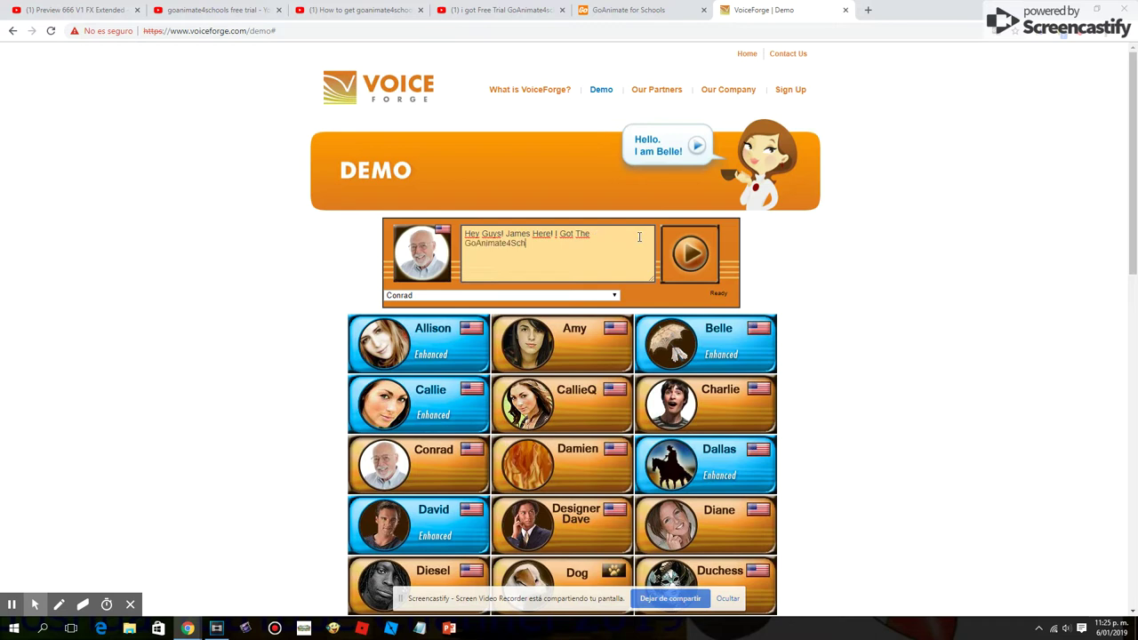
text(ools on my Sony Vegas 13! yay yay!)
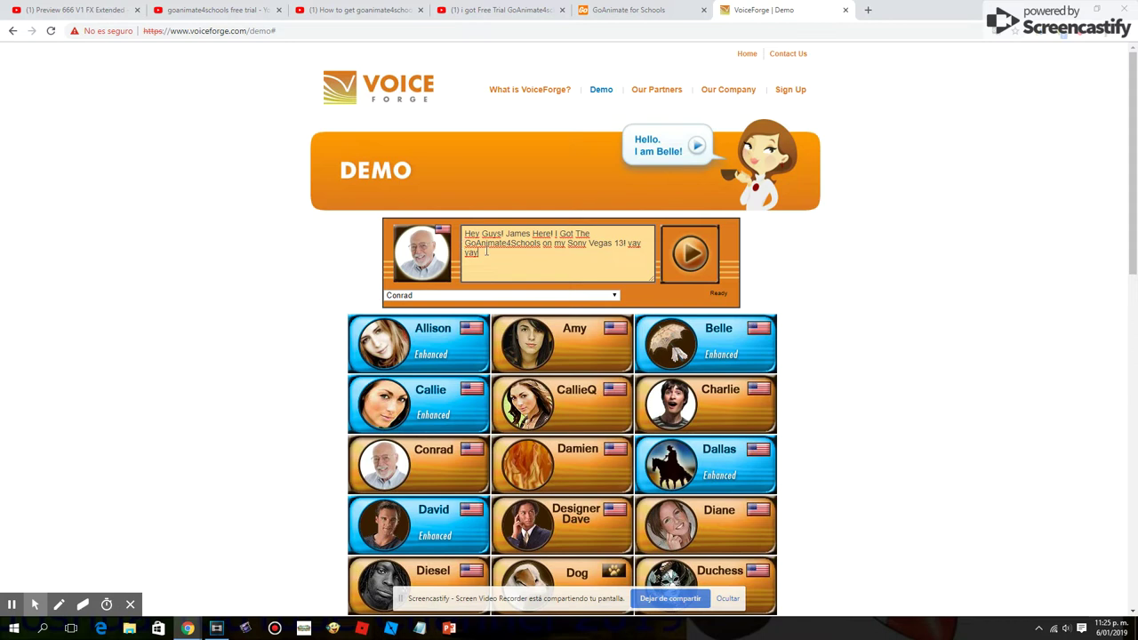
Extend the end of the speech text with a long run of repeated "yay" words.
drag(486, 252, 466, 253)
click(518, 258)
text(yay yay yay yay yay yay yay yay yay yay yay)
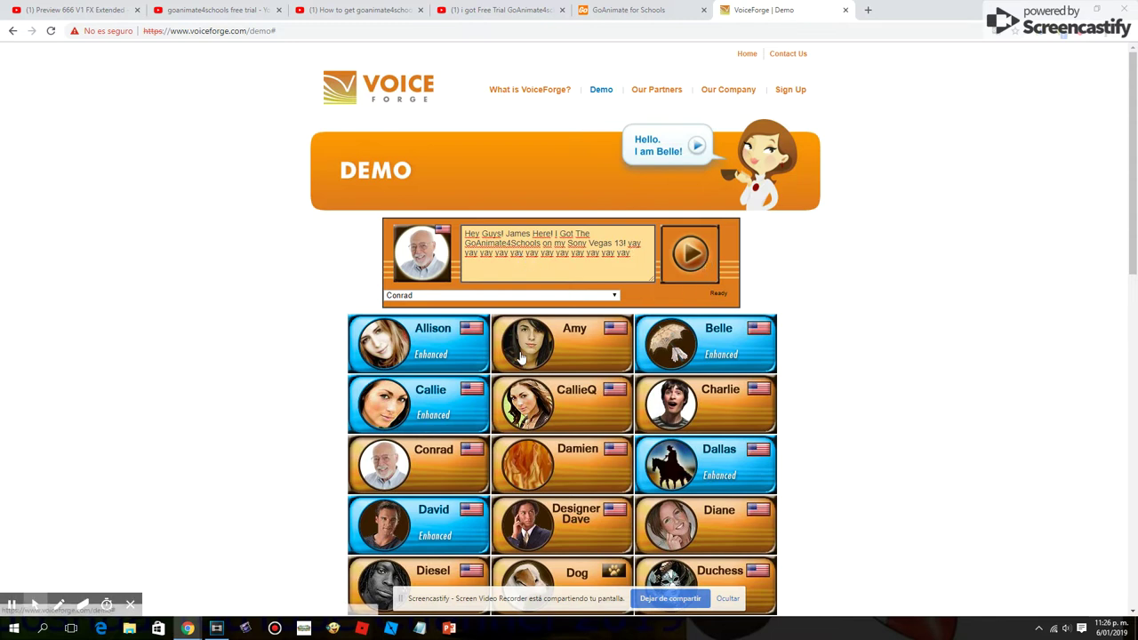
Delete the repeated "yay" words and end the speech text with a single, long drawn-out "yaaaay".
key(BackSpace)
key(BackSpace)
key(BackSpace)
key(BackSpace)
key(BackSpace)
key(BackSpace)
key(BackSpace)
key(BackSpace)
key(BackSpace)
key(BackSpace)
key(BackSpace)
key(BackSpace)
key(BackSpace)
key(BackSpace)
key(BackSpace)
key(BackSpace)
key(BackSpace)
key(BackSpace)
key(BackSpace)
key(BackSpace)
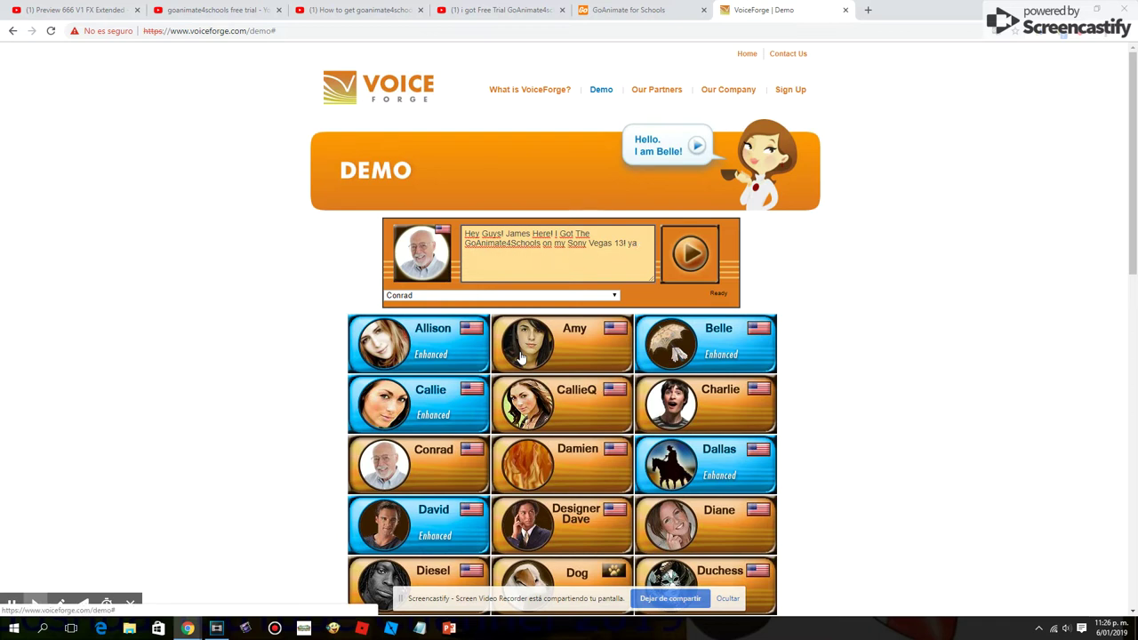
text(aaaaaaaaaaaaaaaaaaaaaaaaaaaaaay)
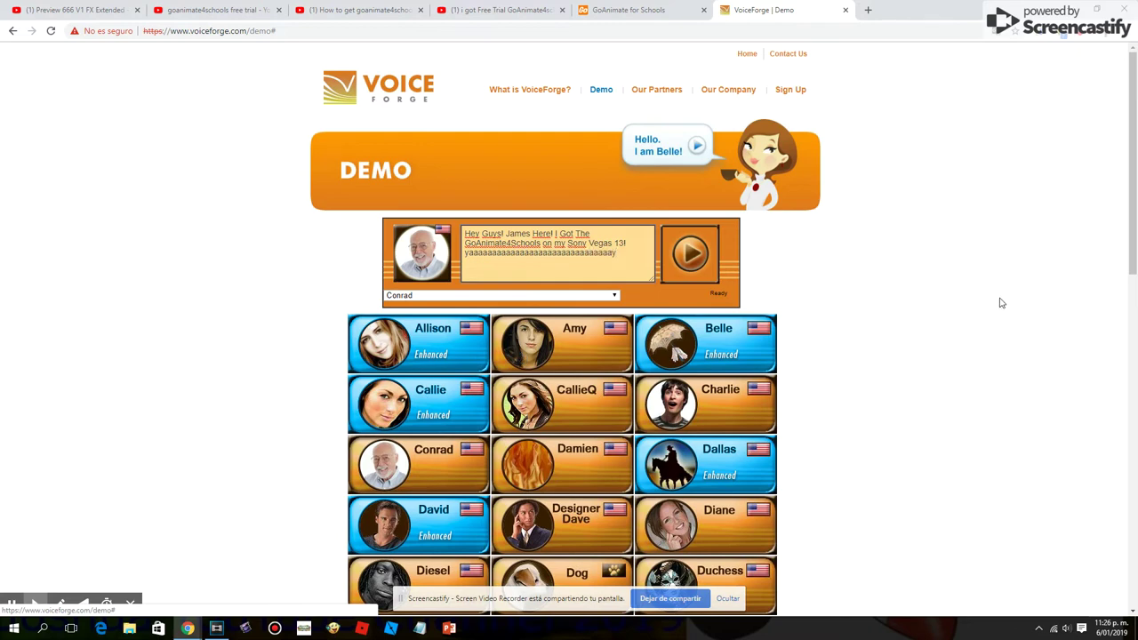
Open the browser's developer tools for the VoiceForge demo page and show its network activity.
click(1133, 29)
mouse_move(1029, 203)
click(908, 285)
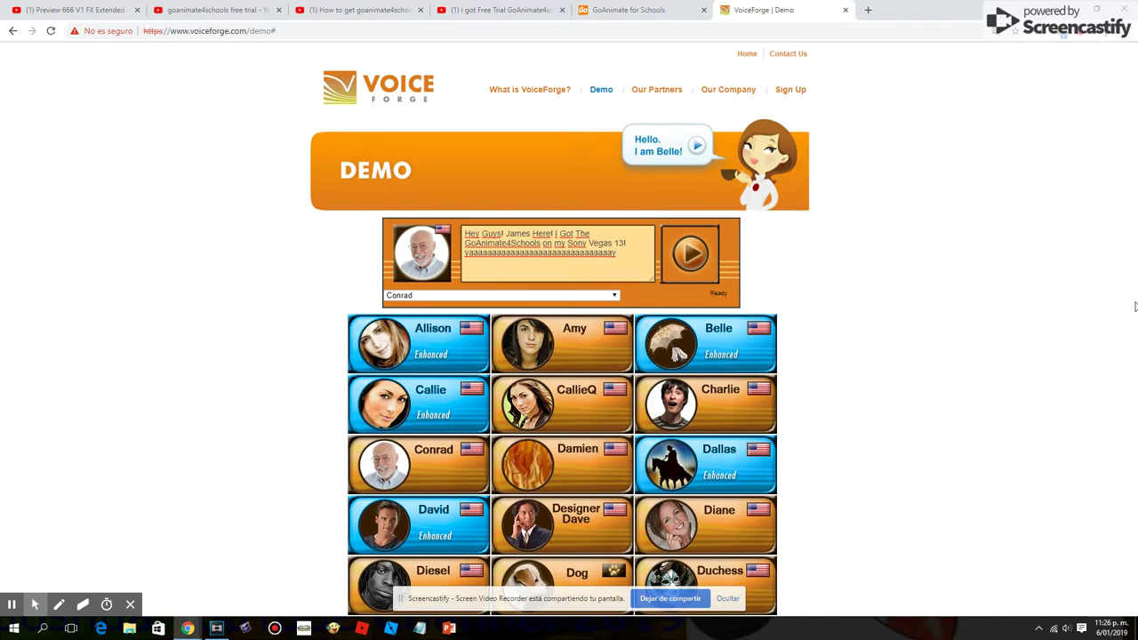
click(990, 51)
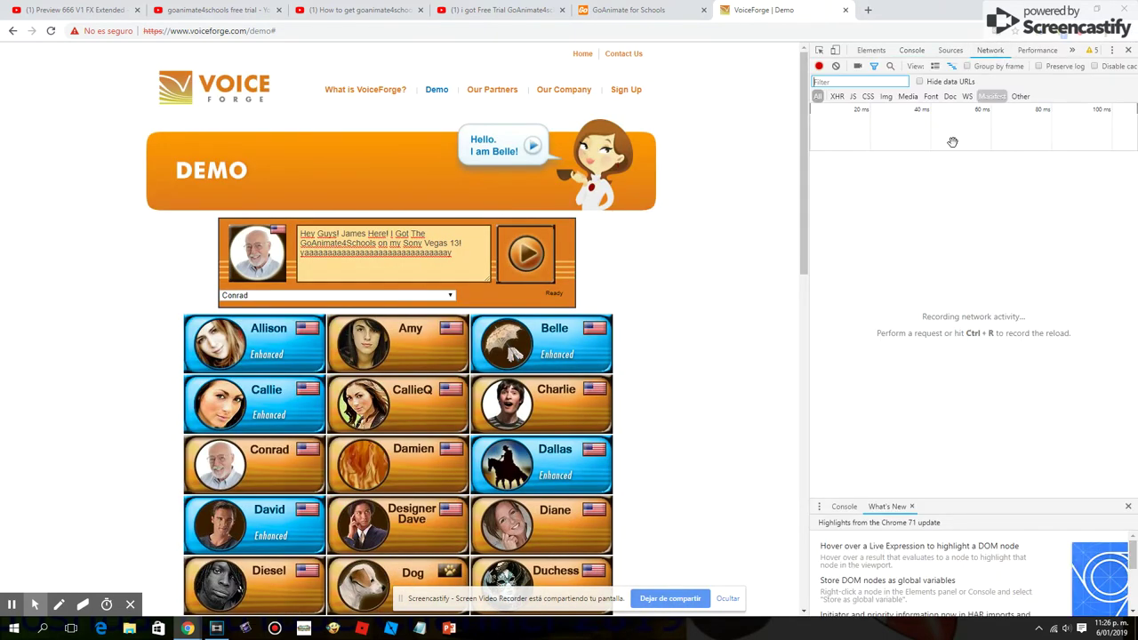
Play the text in Conrad's voice and open the MP3 request with status 206 in a new tab.
click(526, 255)
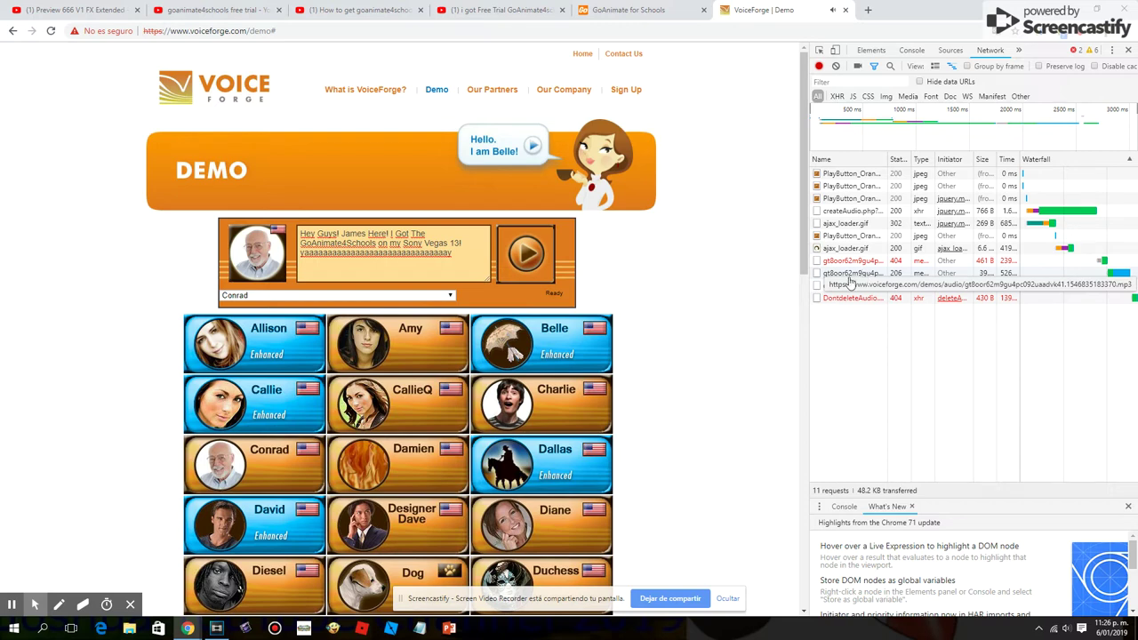
right_click(860, 275)
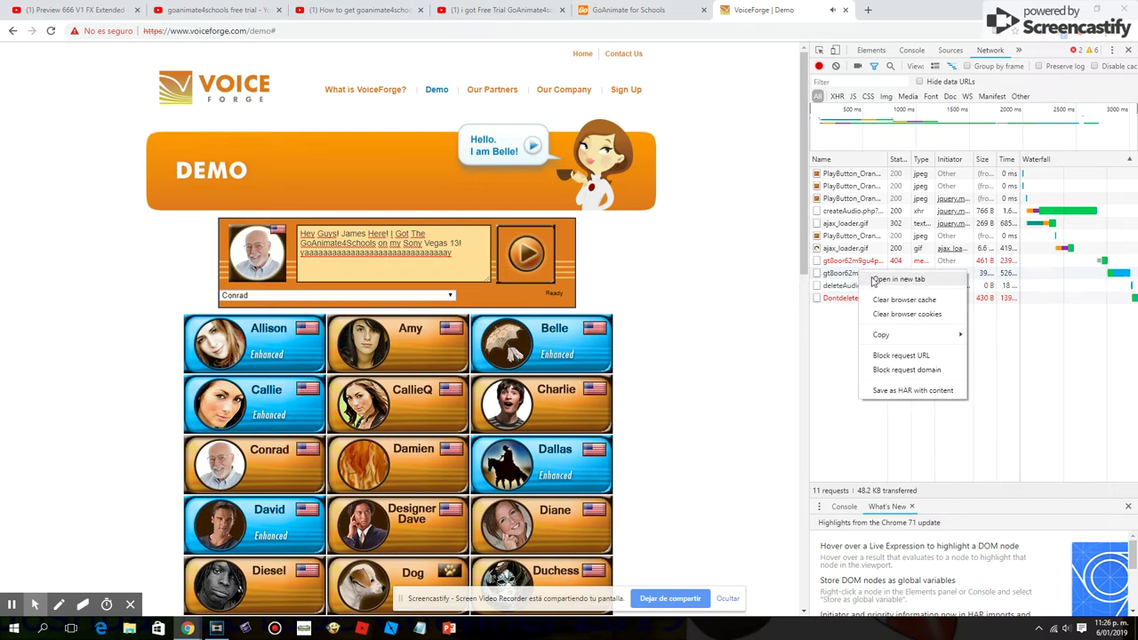
click(893, 279)
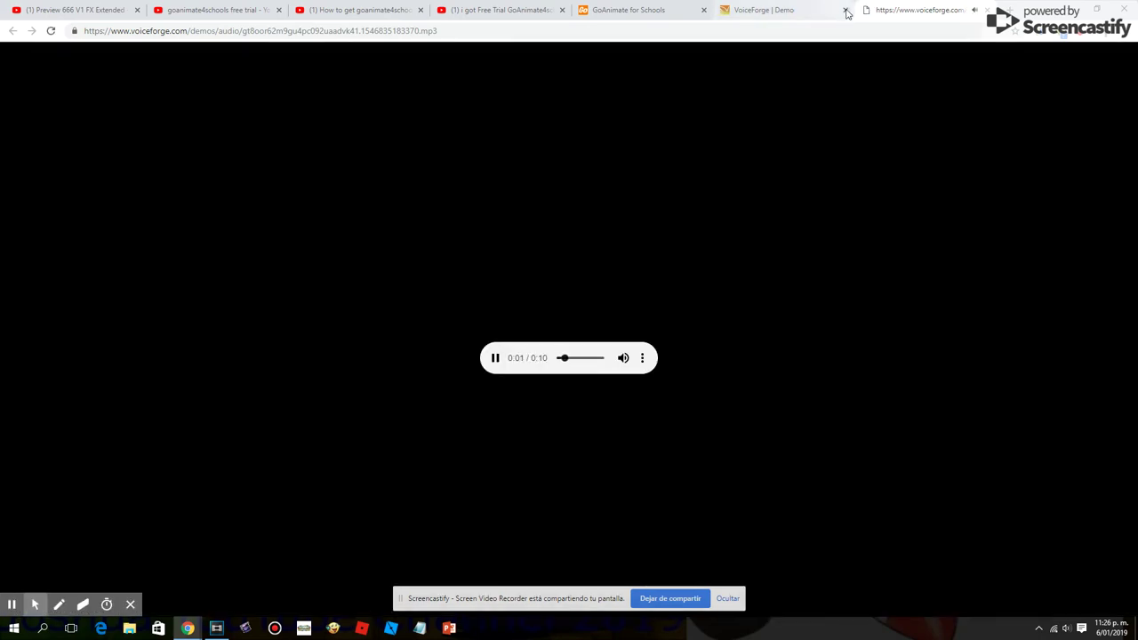
Close the VoiceForge demo page, download the speech MP3, and import it from the Downloads folder into the Vegas Pro project media.
click(845, 10)
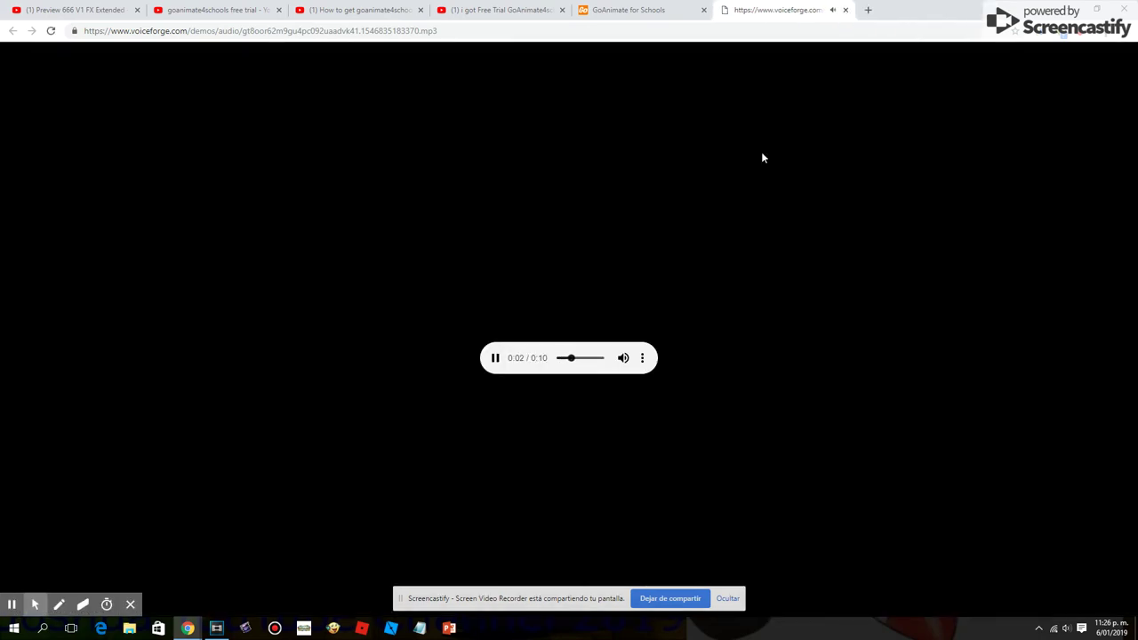
click(642, 358)
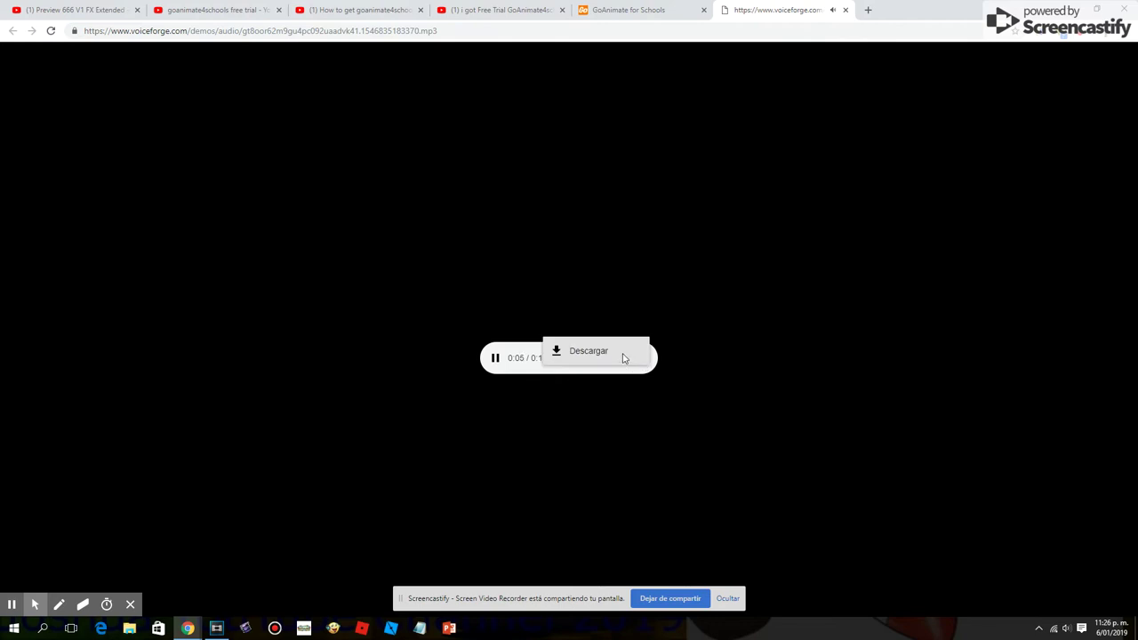
click(622, 356)
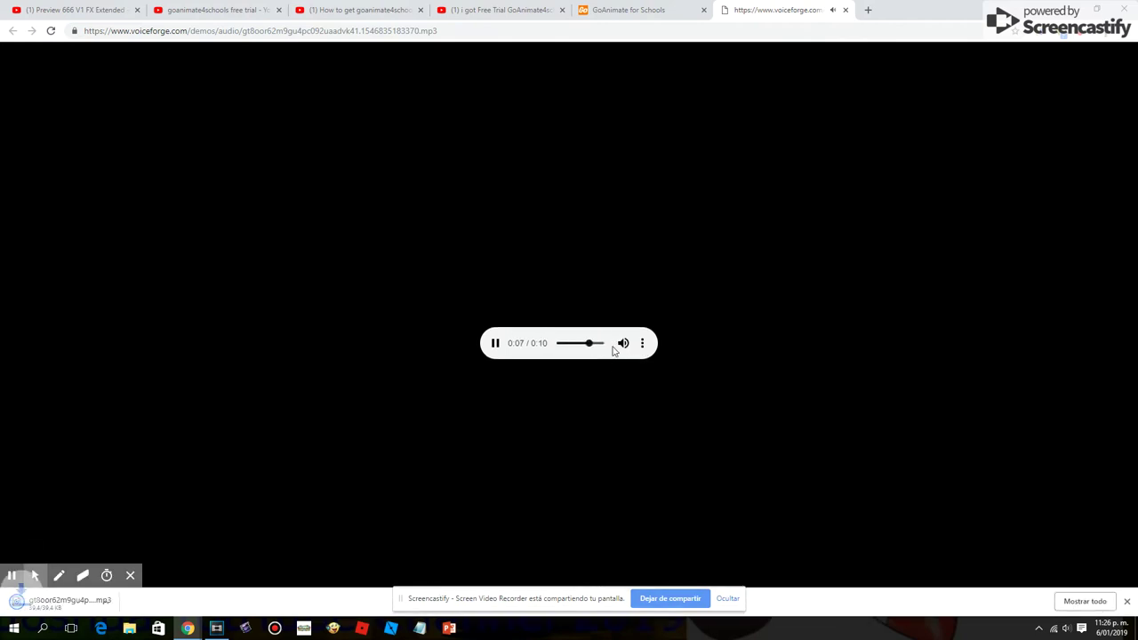
click(125, 603)
click(150, 561)
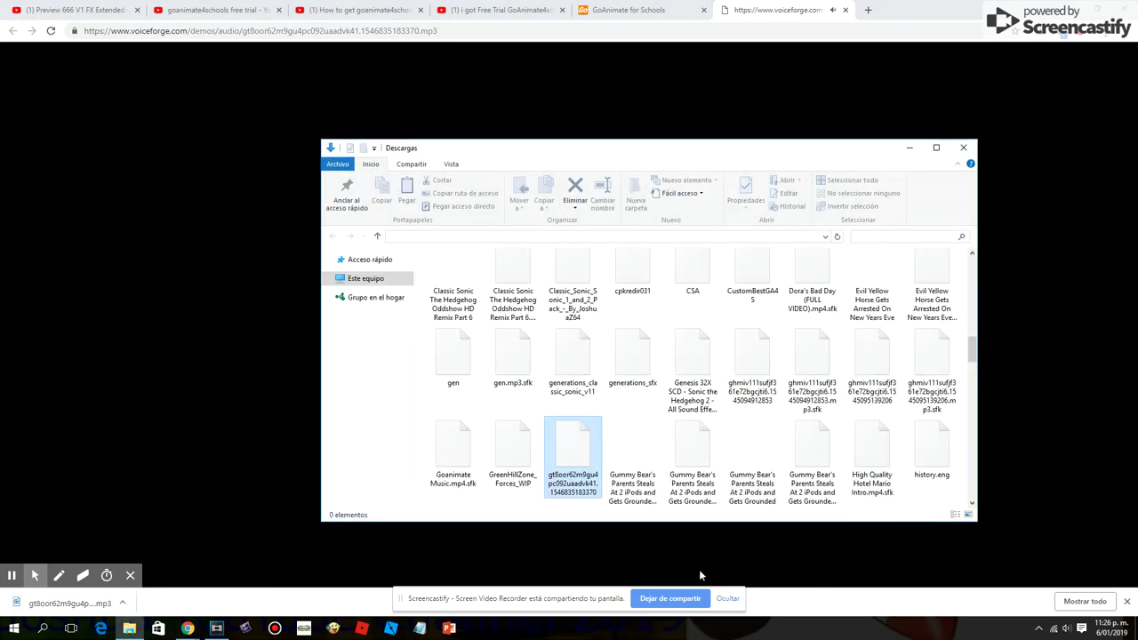
click(218, 628)
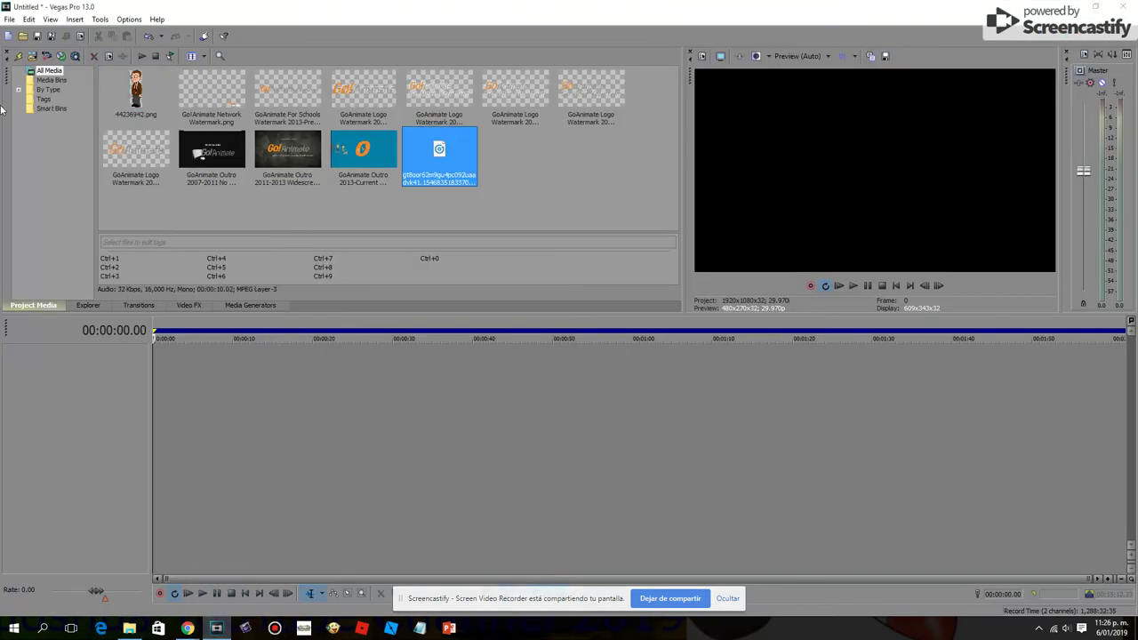
Place the GoAnimate For Schools watermark above a white solid-color background at the timeline start, and extend the watermark to 10 seconds.
drag(287, 91, 159, 379)
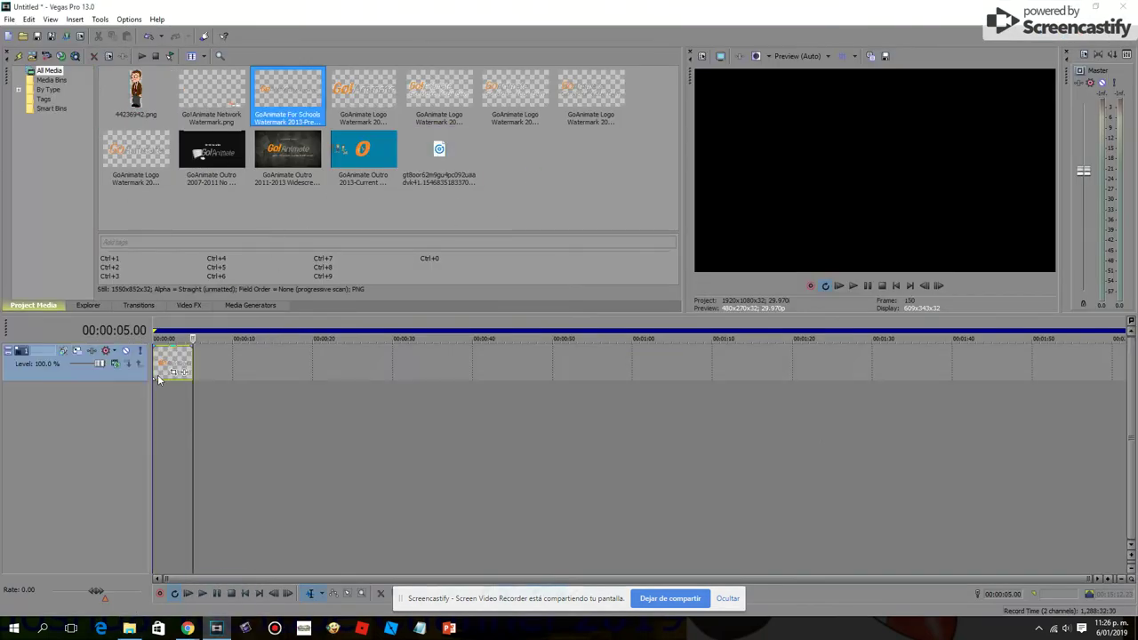
click(152, 417)
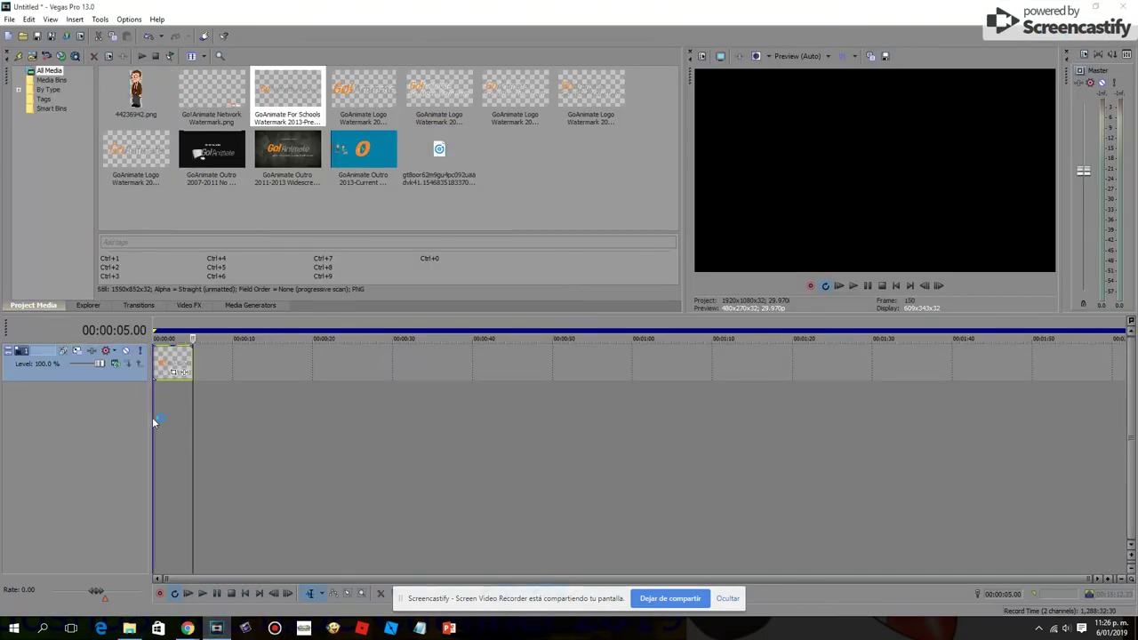
click(225, 304)
click(63, 137)
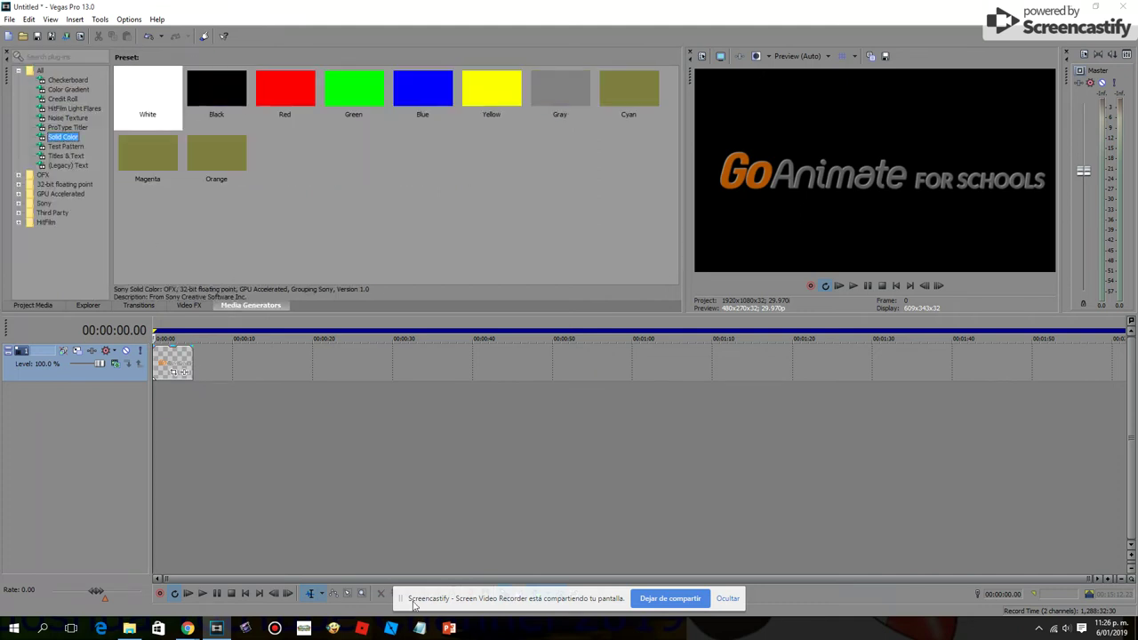
drag(147, 93, 159, 338)
drag(44, 364, 41, 460)
click(503, 147)
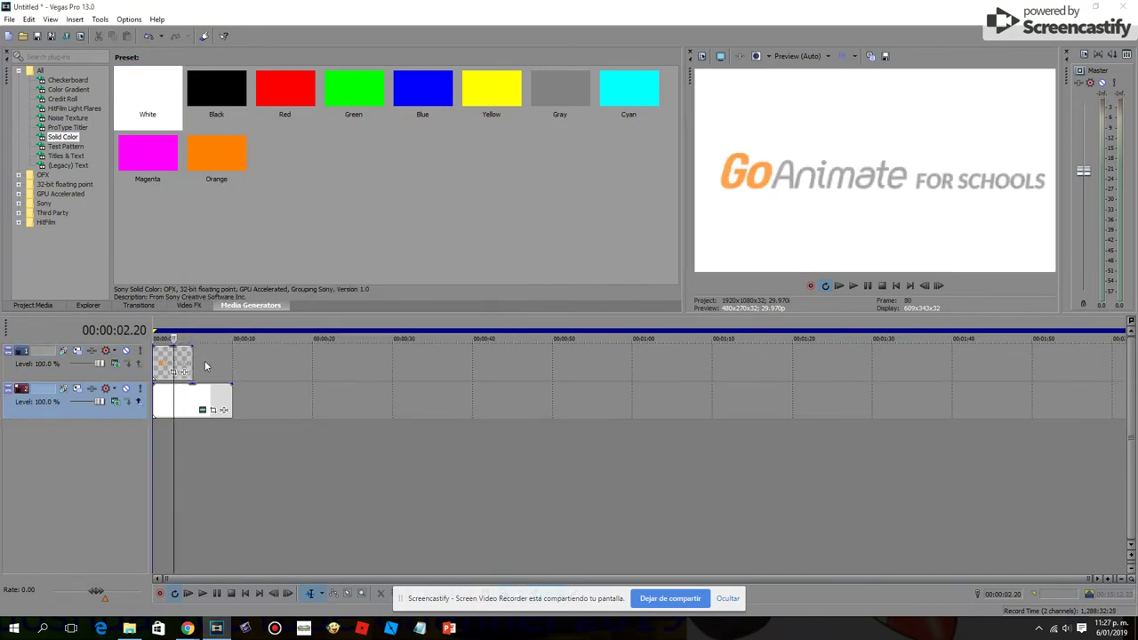
drag(192, 360, 228, 353)
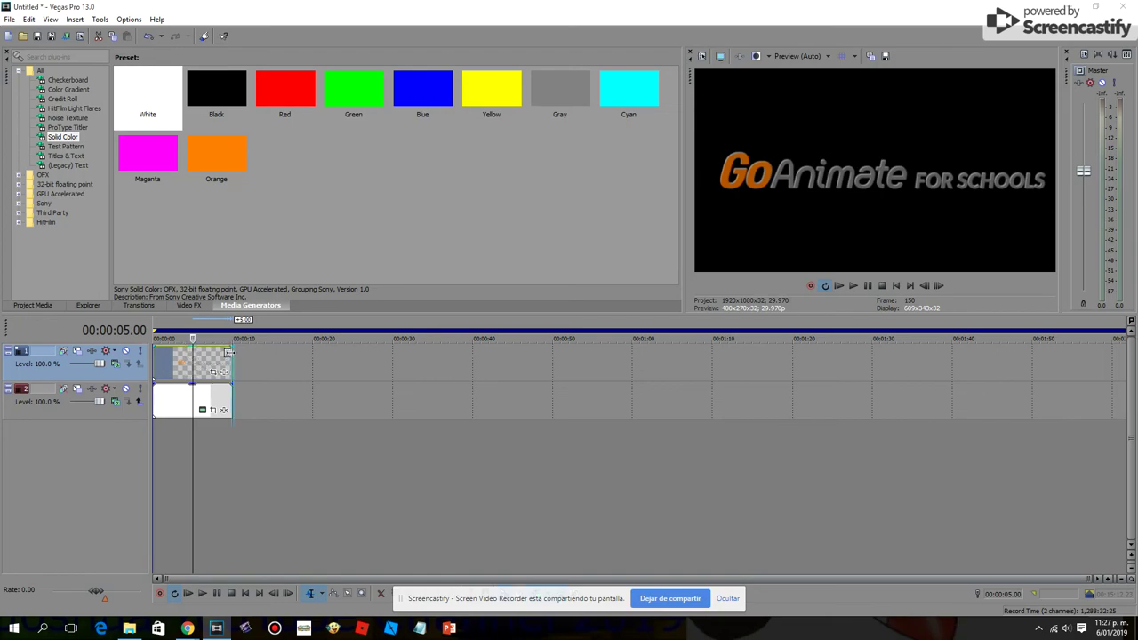
mouse_move(188, 628)
click(124, 574)
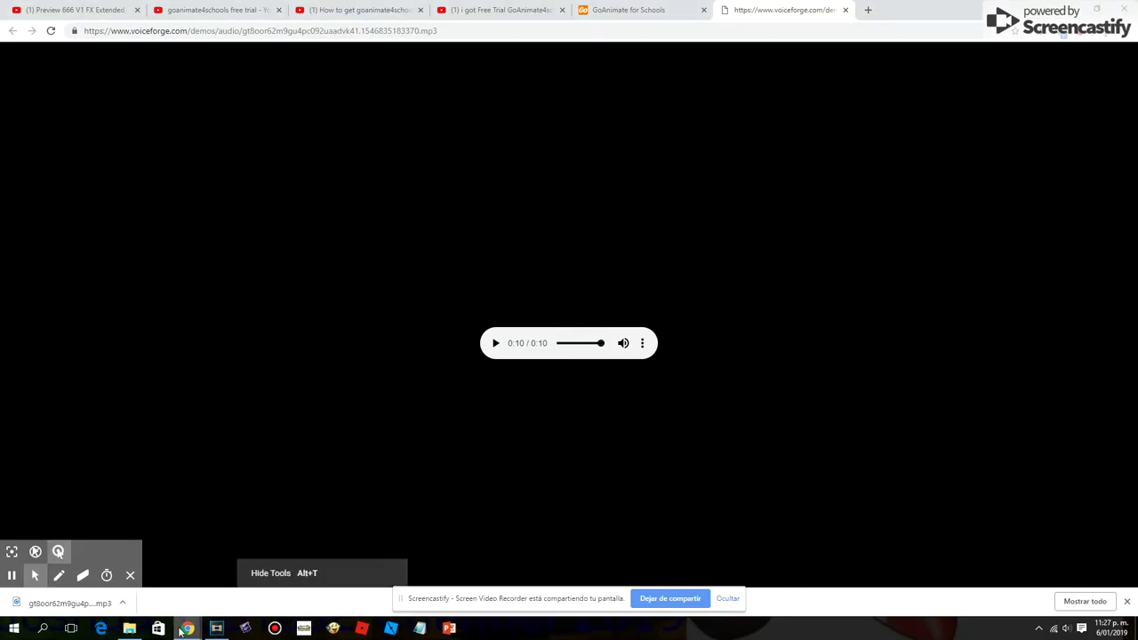
click(216, 629)
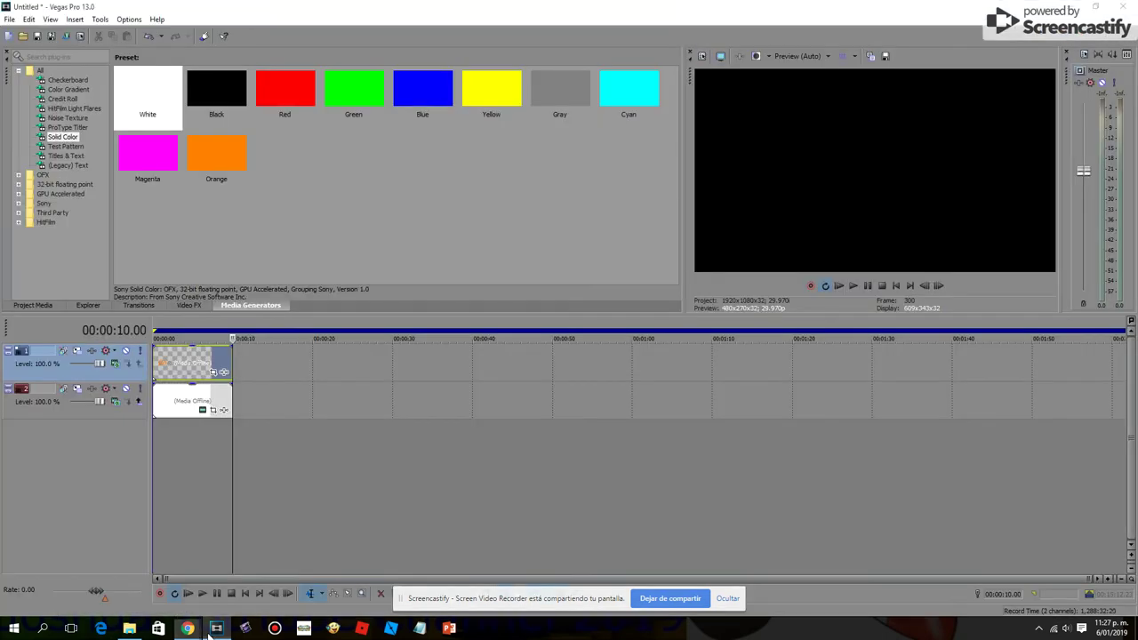
Place the character image 44236942.png at the timeline start on a track between the watermark and the white background.
click(203, 461)
click(32, 305)
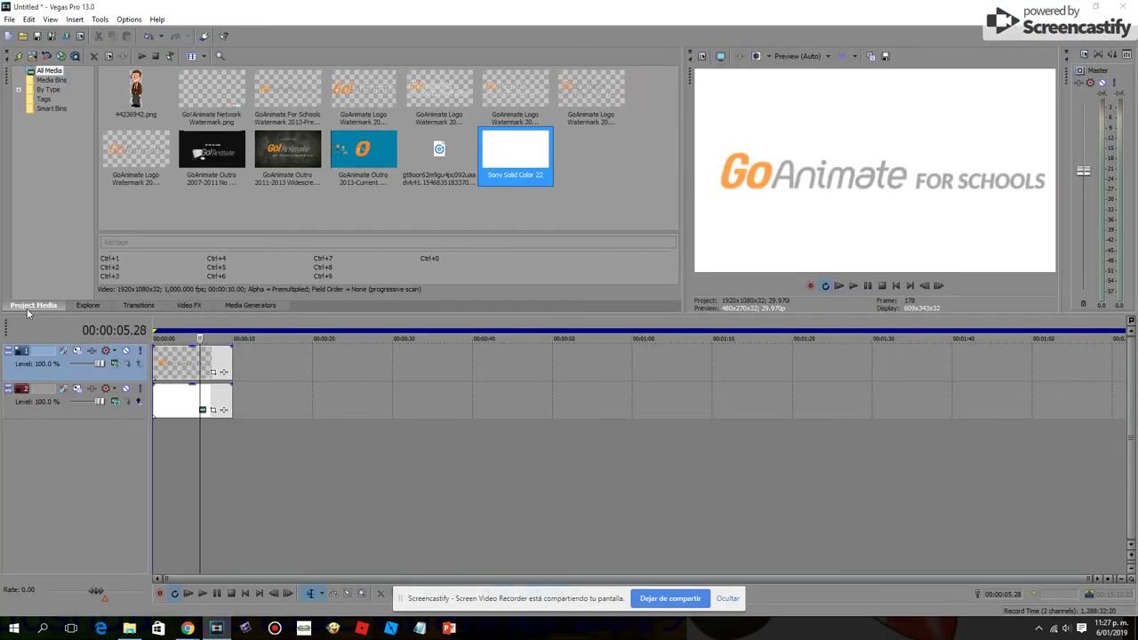
click(135, 94)
drag(163, 339, 165, 351)
click(180, 470)
drag(65, 362, 36, 420)
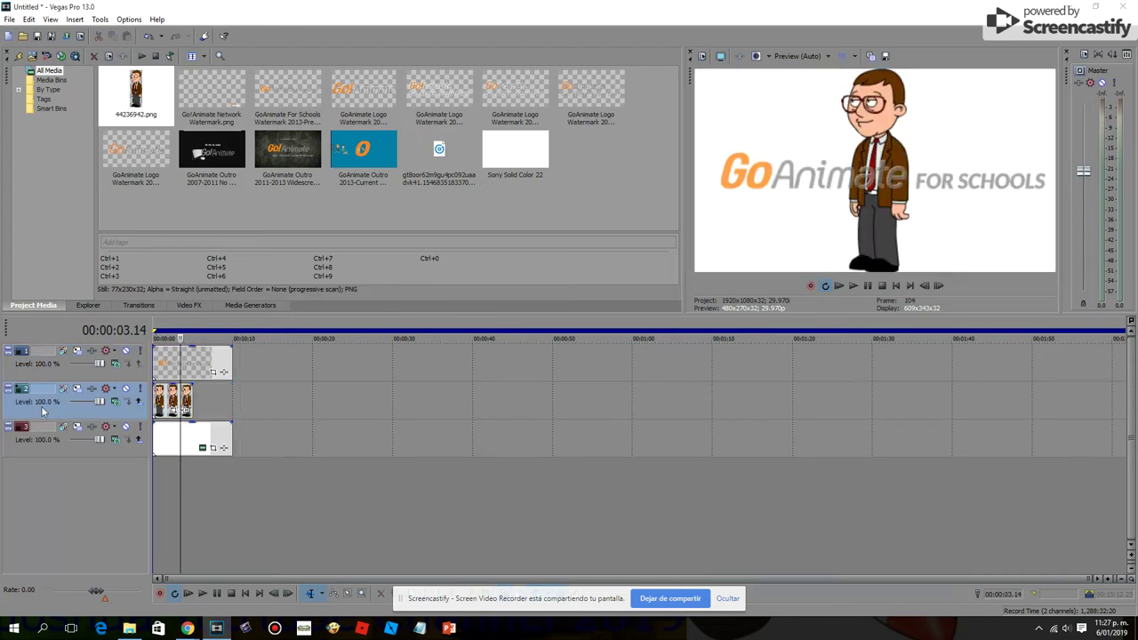
Apply the GA4S WATERMARK V3 track motion preset to the watermark track.
click(91, 351)
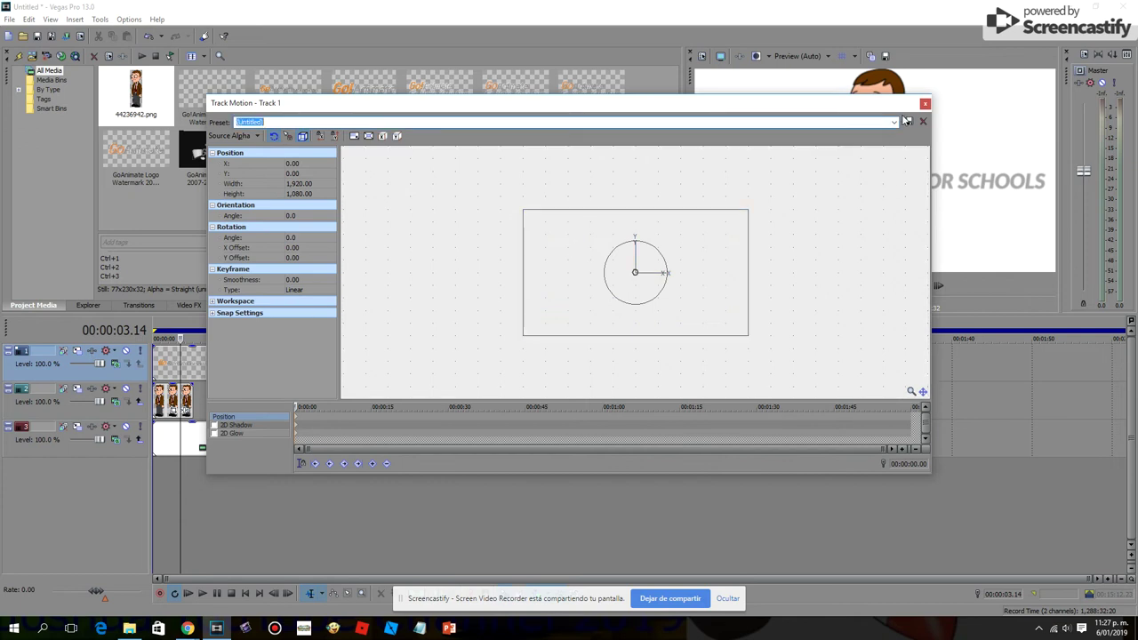
click(893, 122)
click(343, 156)
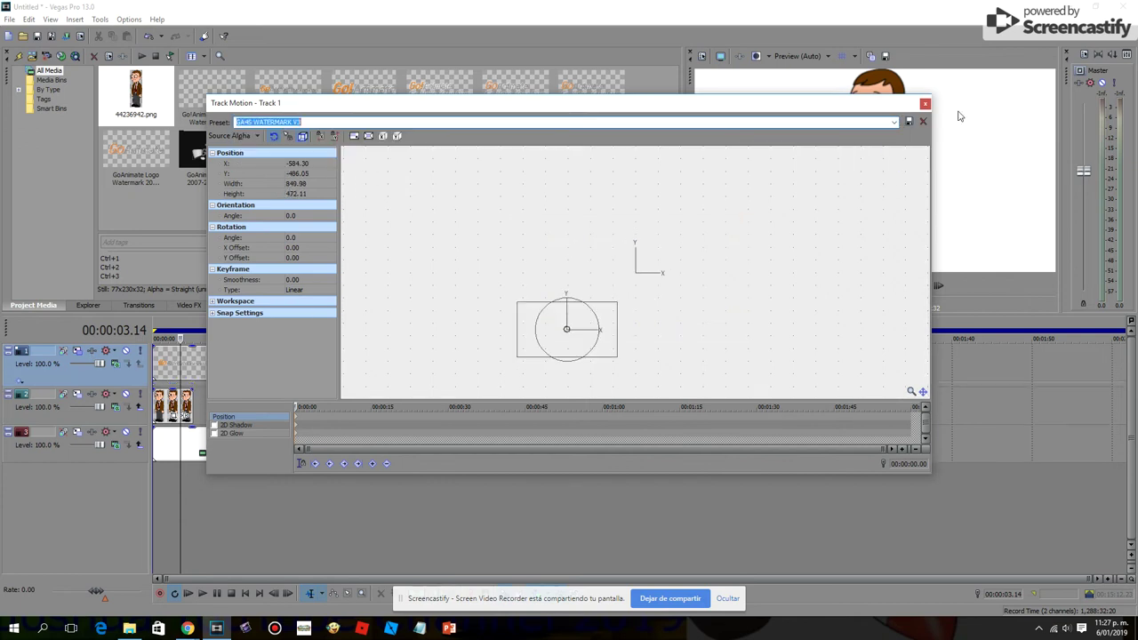
click(924, 105)
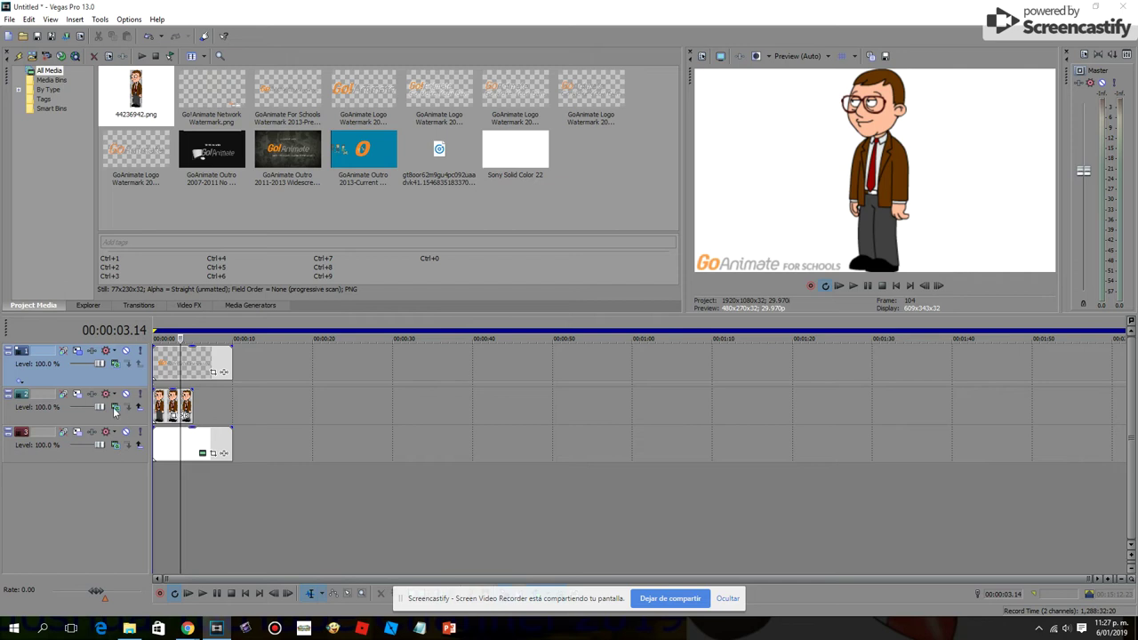
Extend the character clip to 10 seconds so it ends together with the watermark and the white background.
click(188, 411)
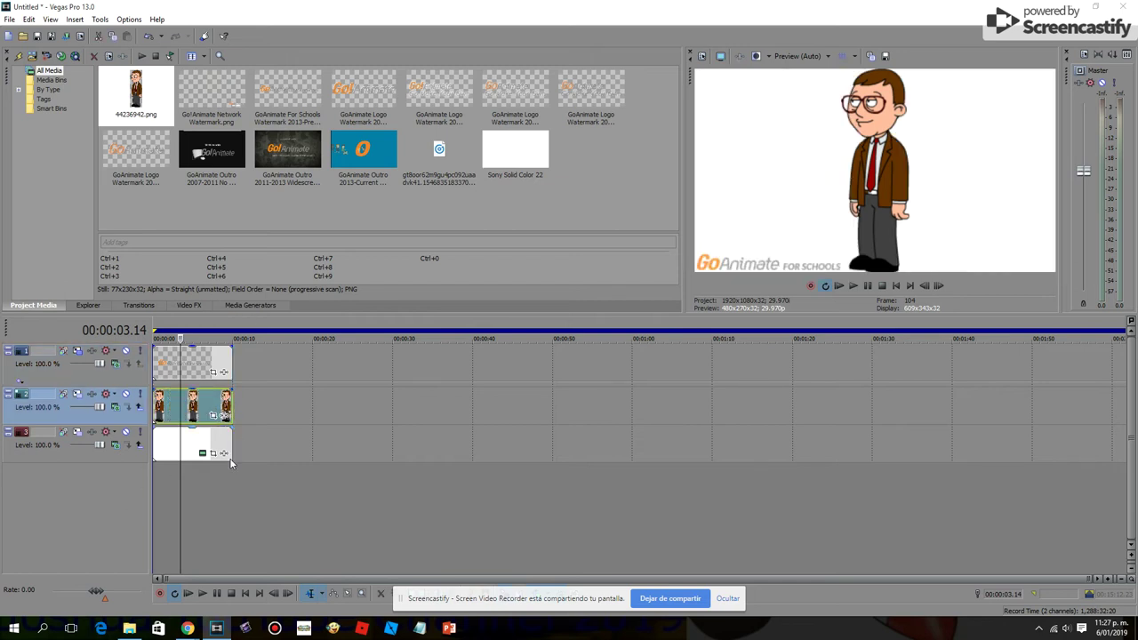
click(236, 452)
scroll(254, 454, up, 3)
scroll(253, 451, up, 2)
scroll(498, 455, down, 4)
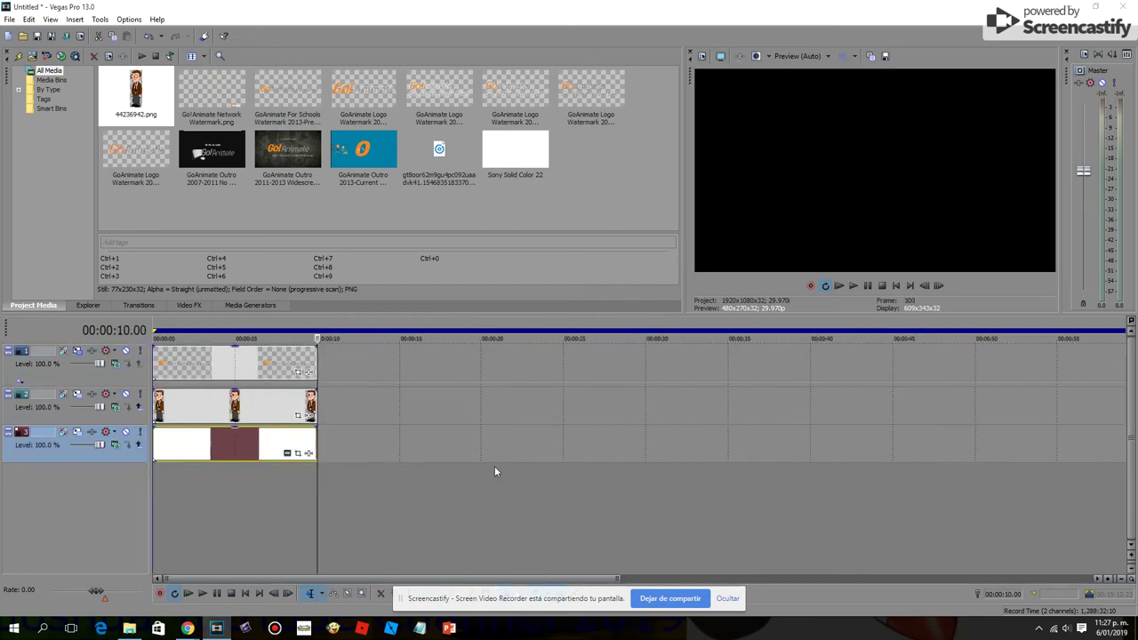
Switch the watermark track's motion preset to GA4S WATERMARK V2.
click(63, 352)
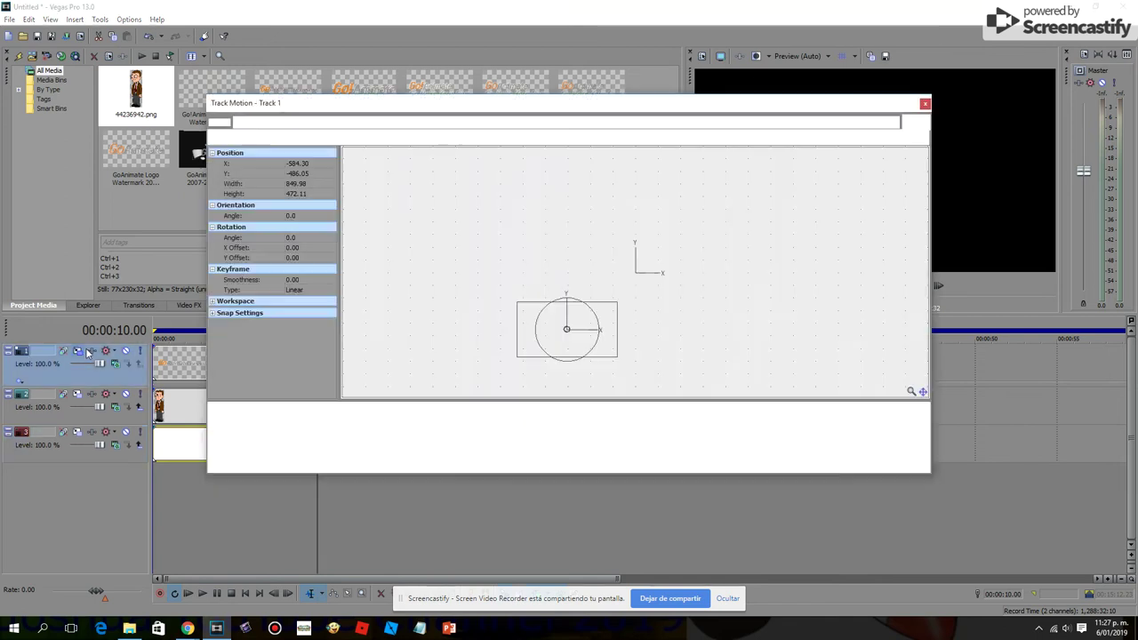
click(894, 123)
click(880, 153)
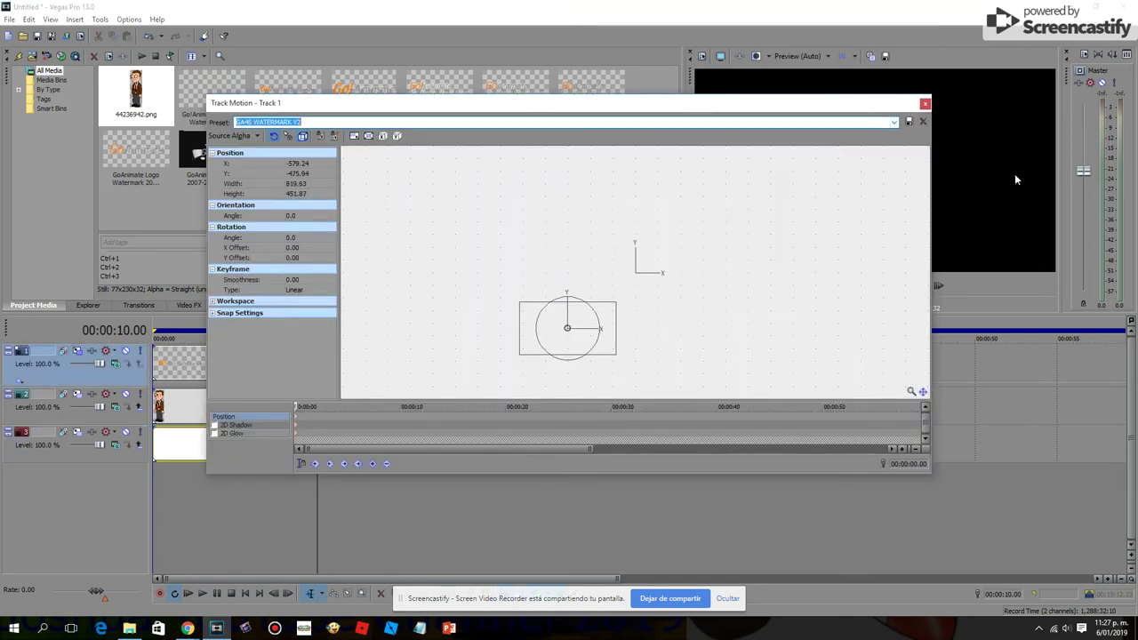
click(925, 103)
click(196, 504)
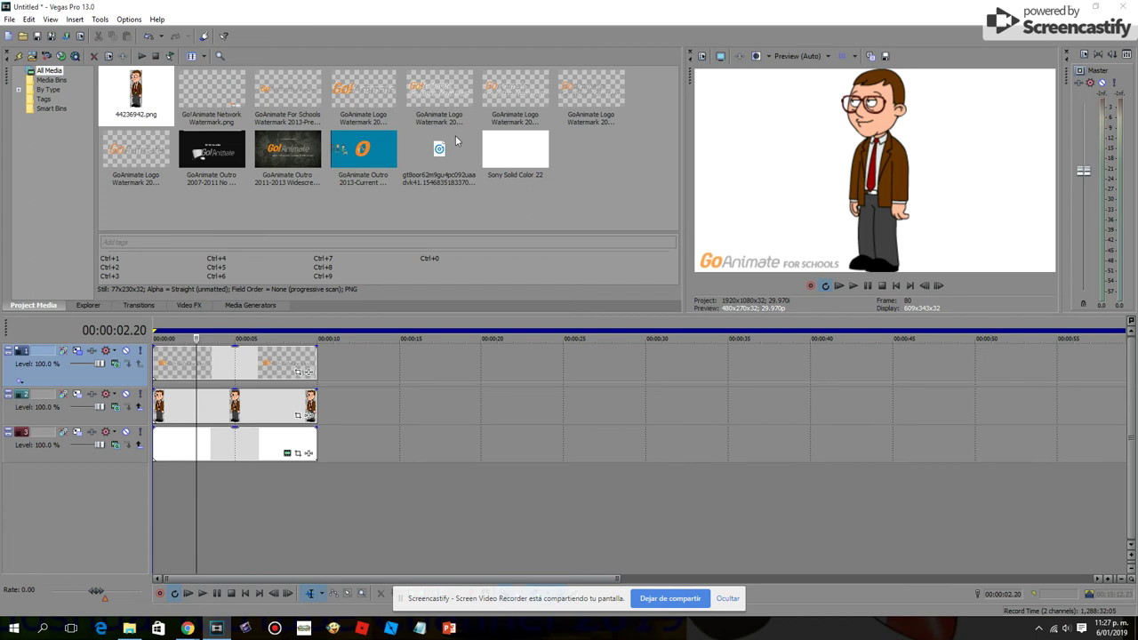
Place the speech MP3 at the timeline start on its own audio track and trim its end to 10 seconds.
drag(439, 151, 156, 487)
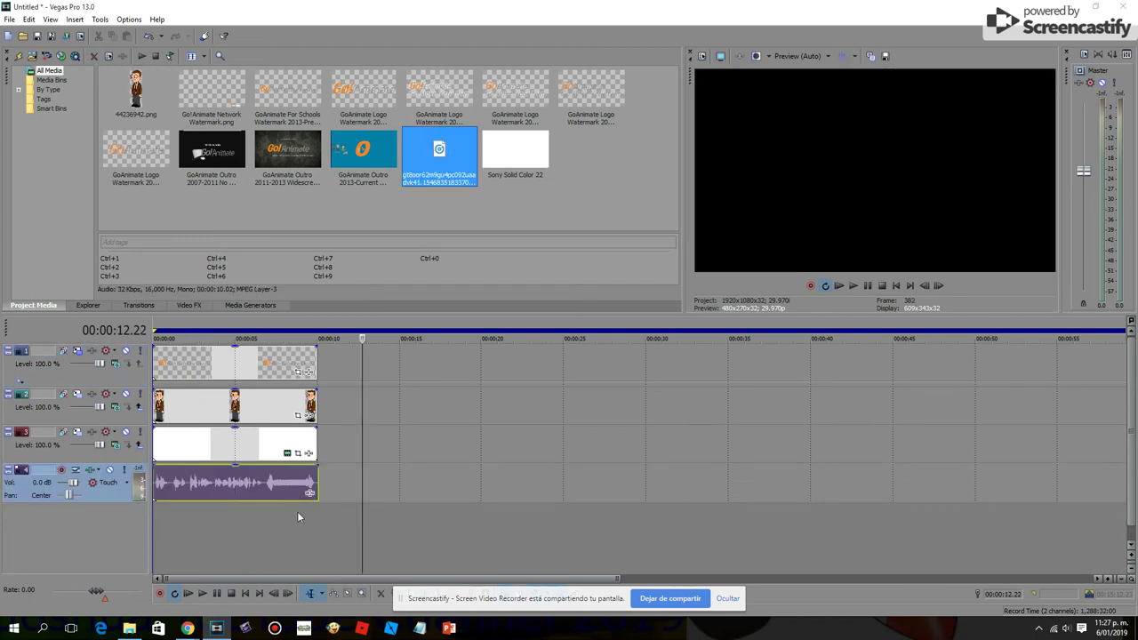
click(318, 511)
scroll(317, 511, up, 5)
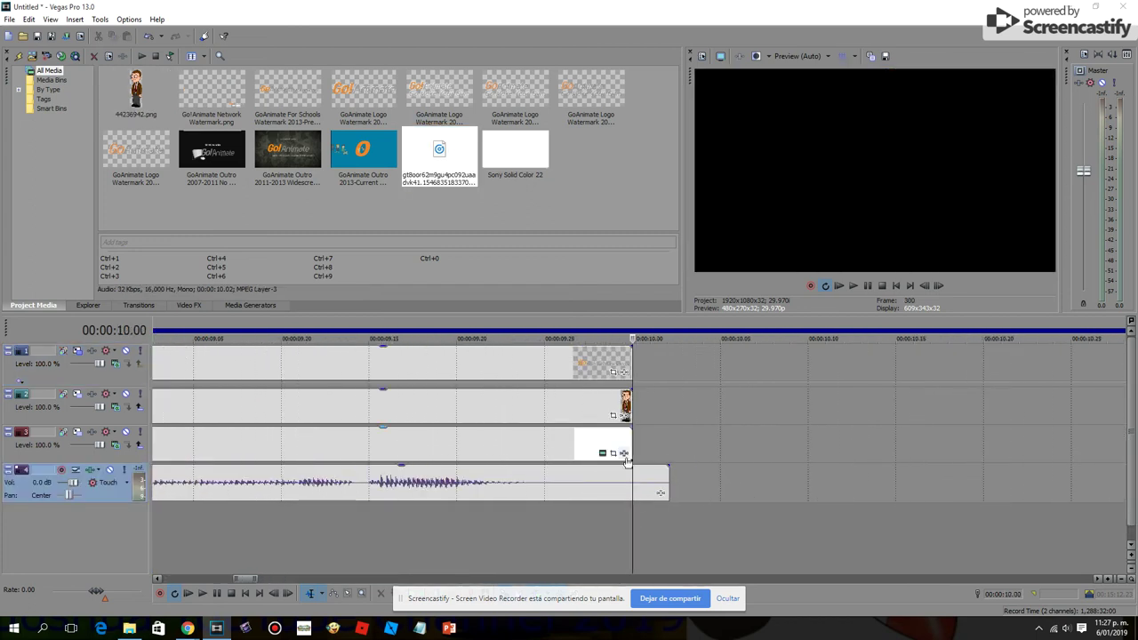
mouse_move(625, 455)
mouse_down()
mouse_move(689, 447)
mouse_move(626, 442)
mouse_up()
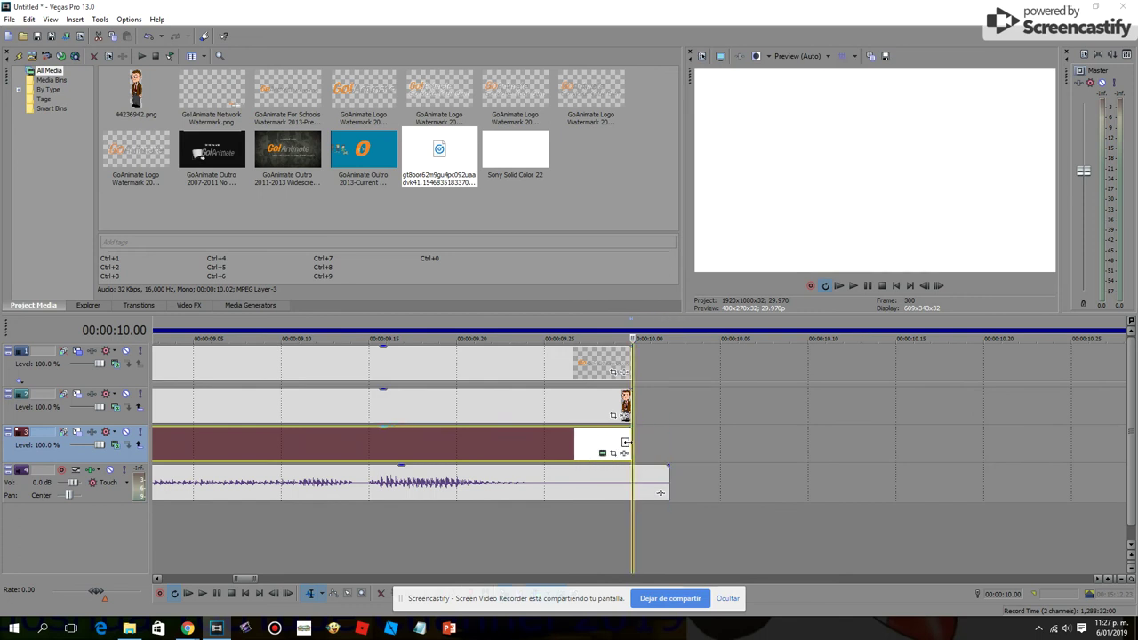
drag(661, 493, 632, 492)
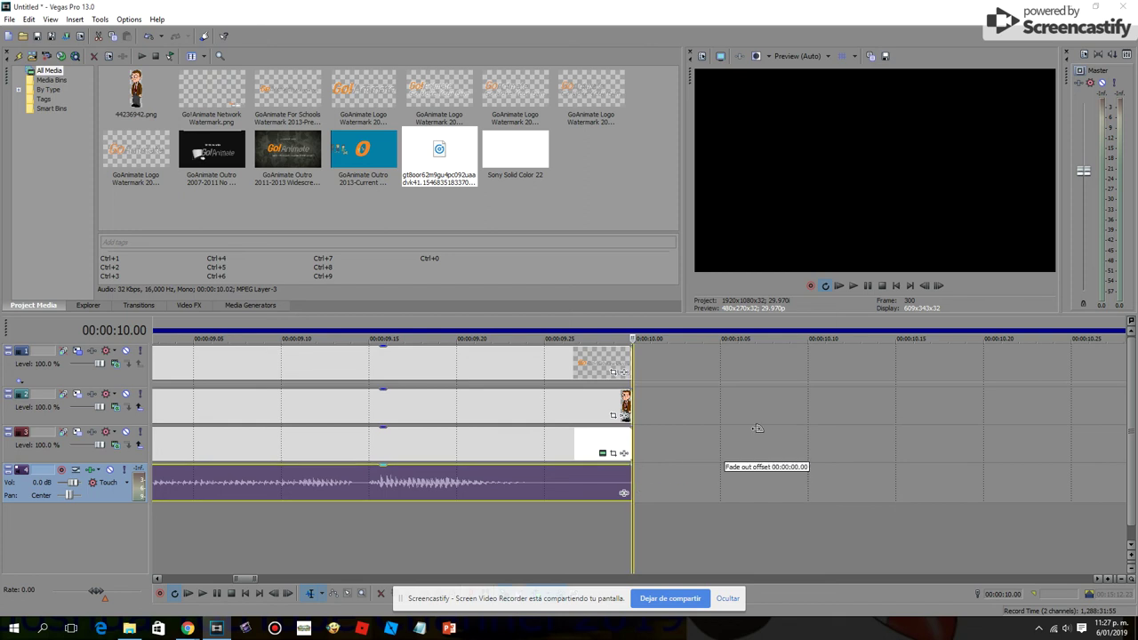
click(925, 285)
click(925, 286)
click(853, 285)
click(881, 286)
Append the GoAnimate Outro 2013-Current video after the white background at 10 seconds, matching the project video settings to it.
click(628, 521)
scroll(639, 508, down, 5)
drag(384, 177, 596, 461)
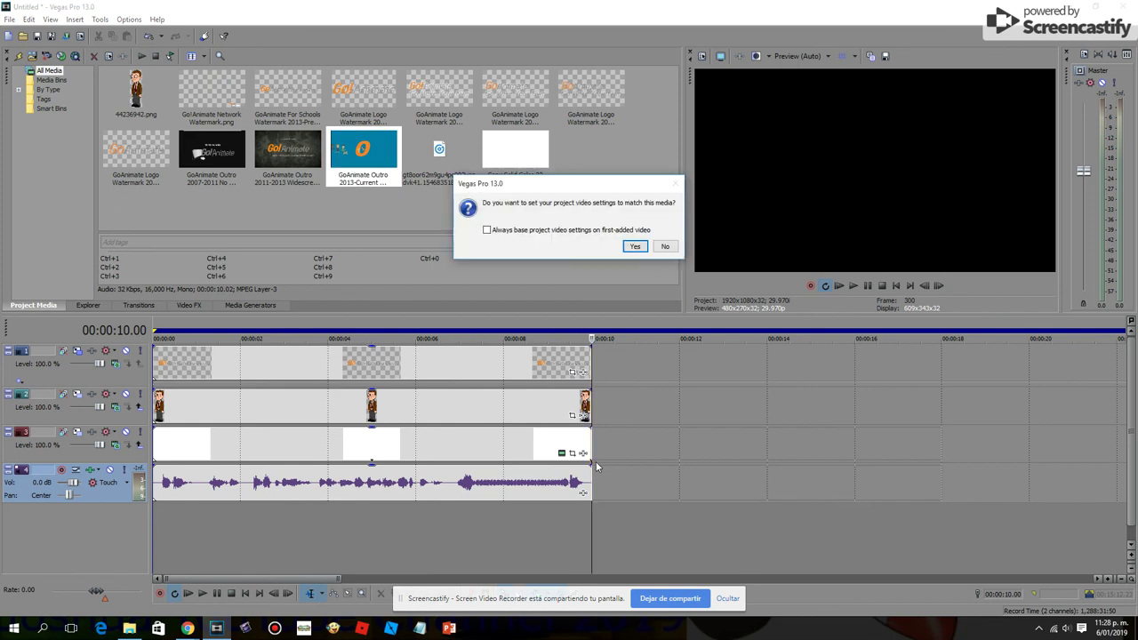
click(646, 247)
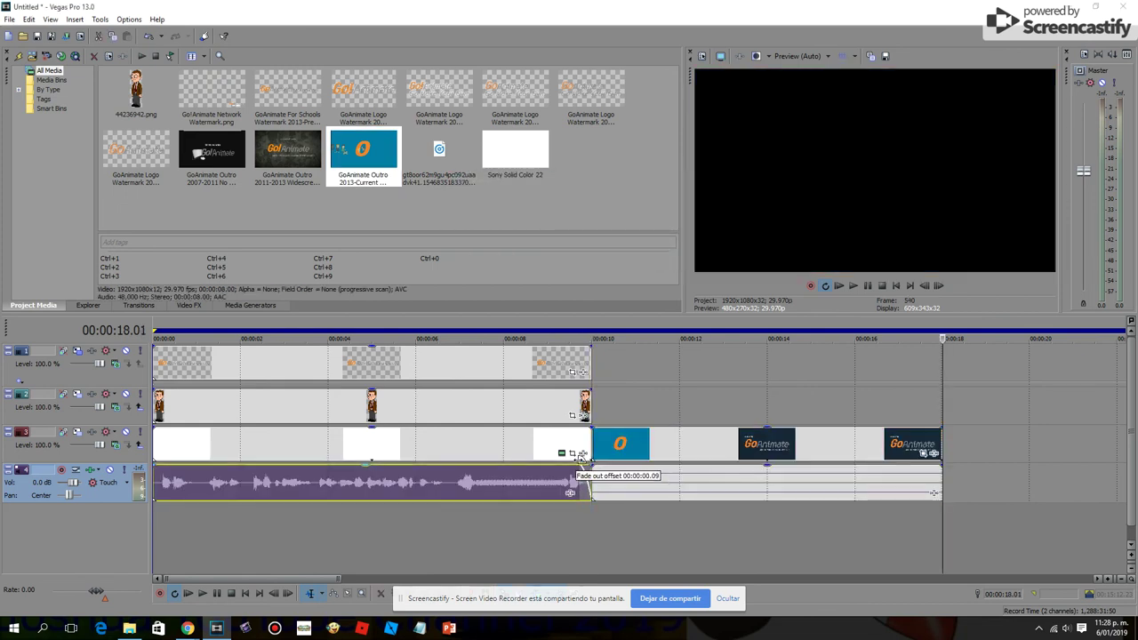
Add a short fade-out to the end of the speech clip and extend the watermark to the end of the outro.
drag(586, 470, 575, 482)
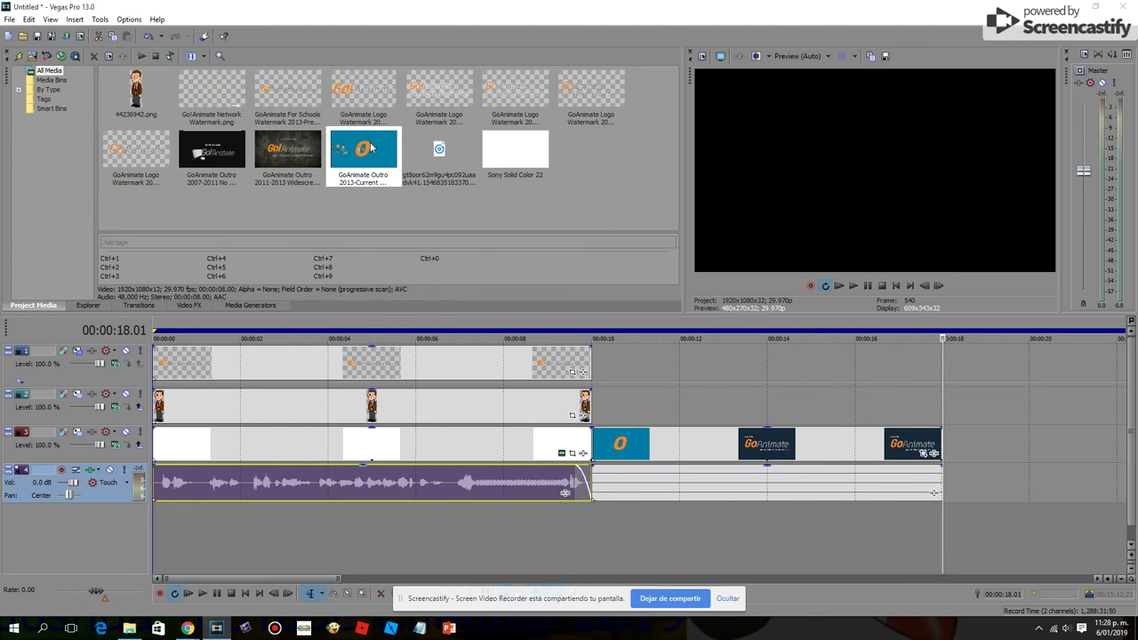
drag(591, 364, 942, 369)
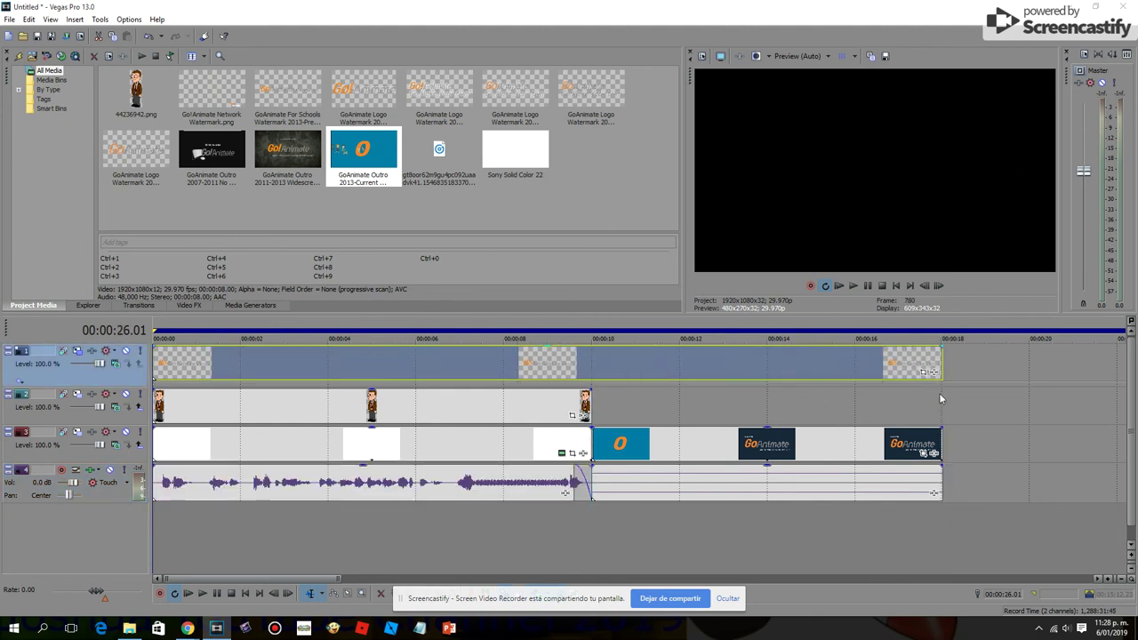
click(850, 543)
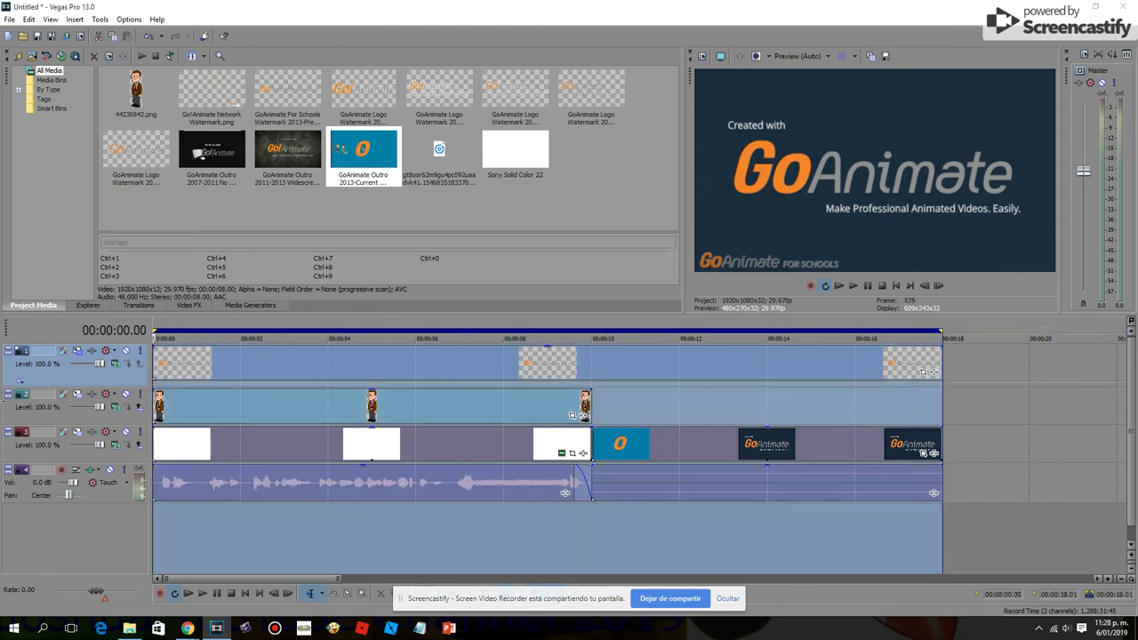
key(ctrl+a)
click(946, 531)
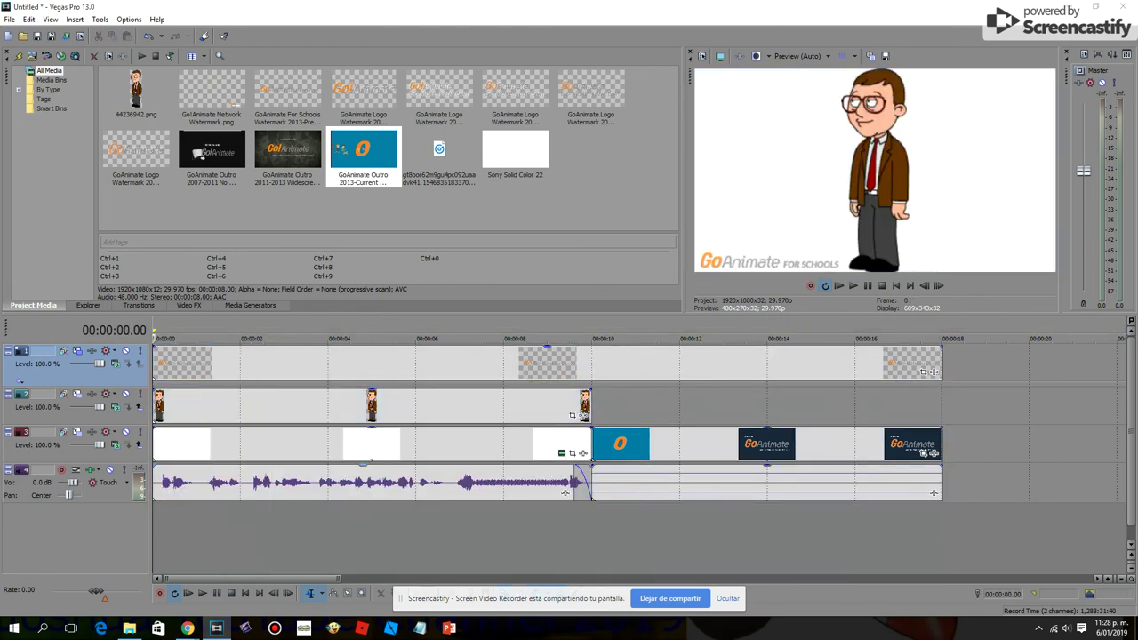
Open the Render As settings for the project and switch to the Chrome browser.
click(67, 37)
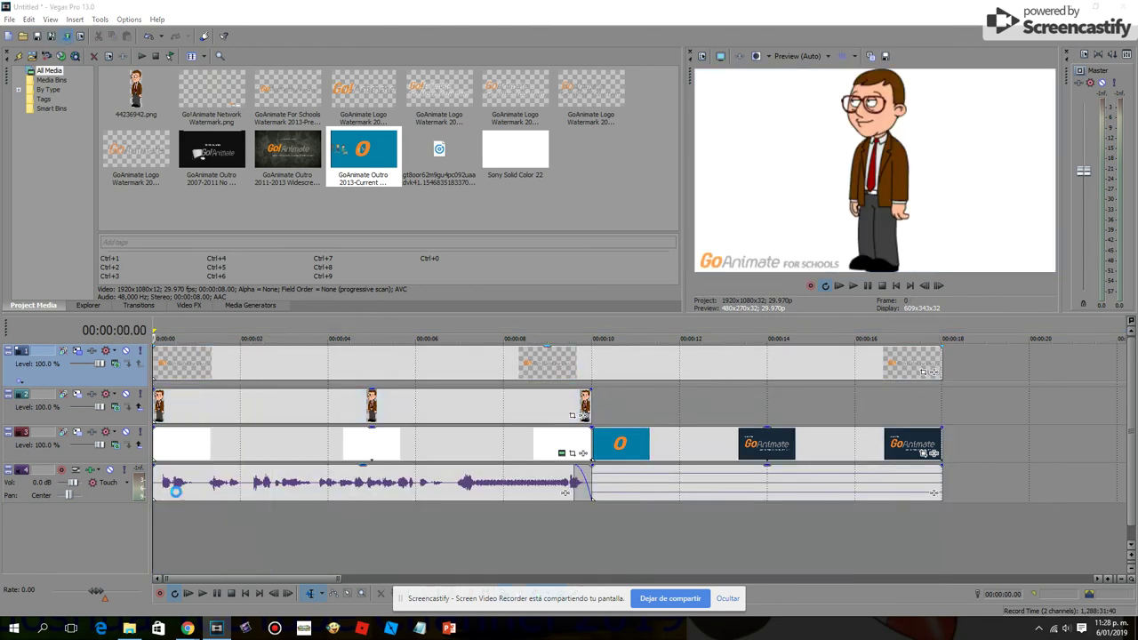
click(189, 629)
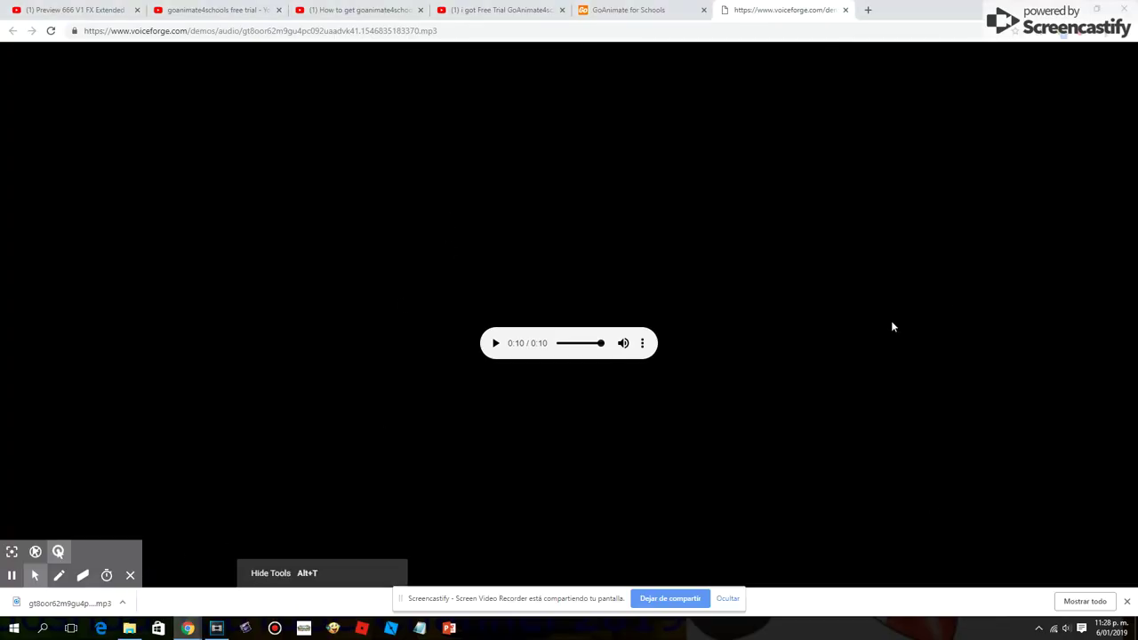